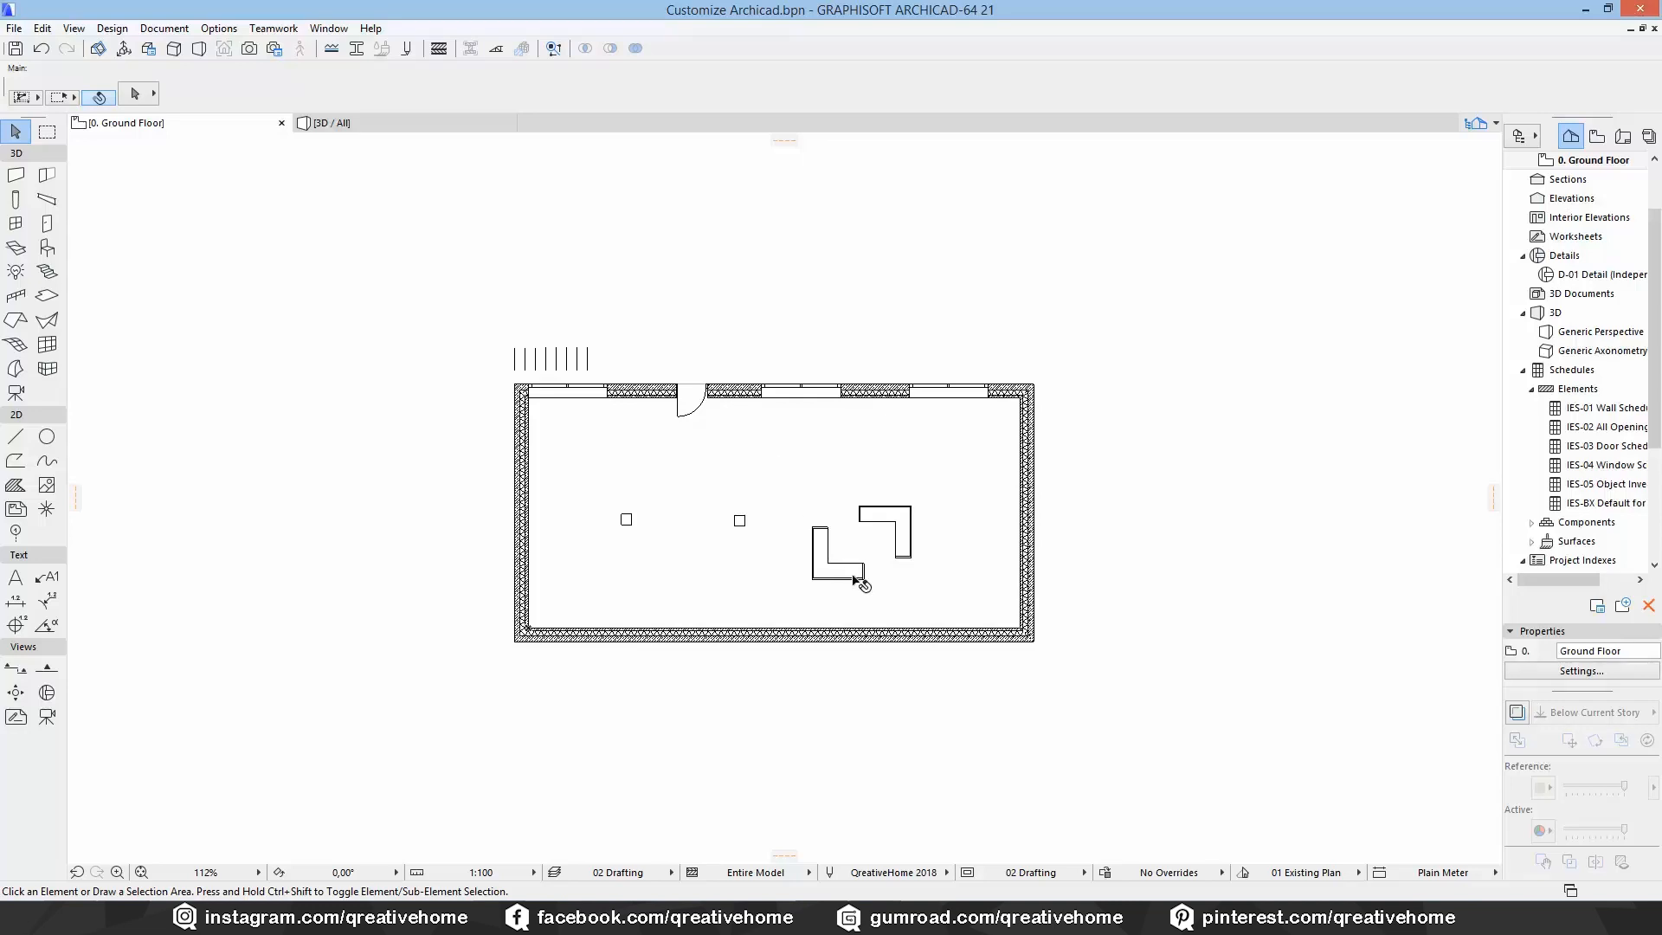
# Examine the QreativeHome 2018 pen set in the pens and colors settings for model views.
pyautogui.click(829, 872)
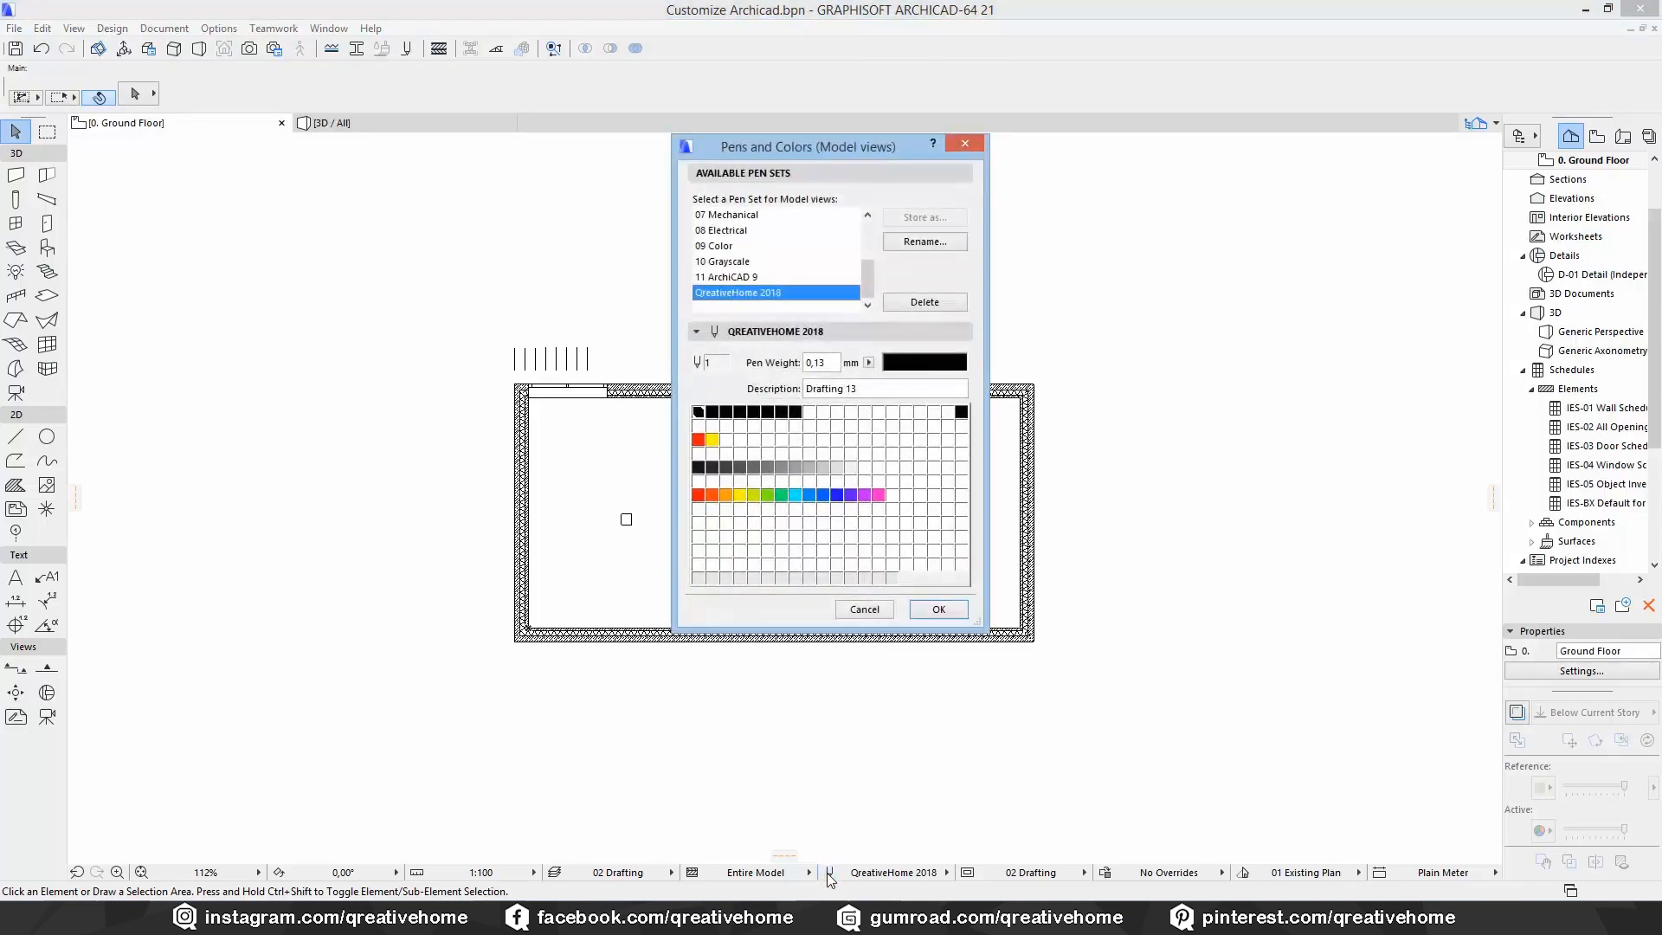
pyautogui.click(937, 609)
pyautogui.click(164, 28)
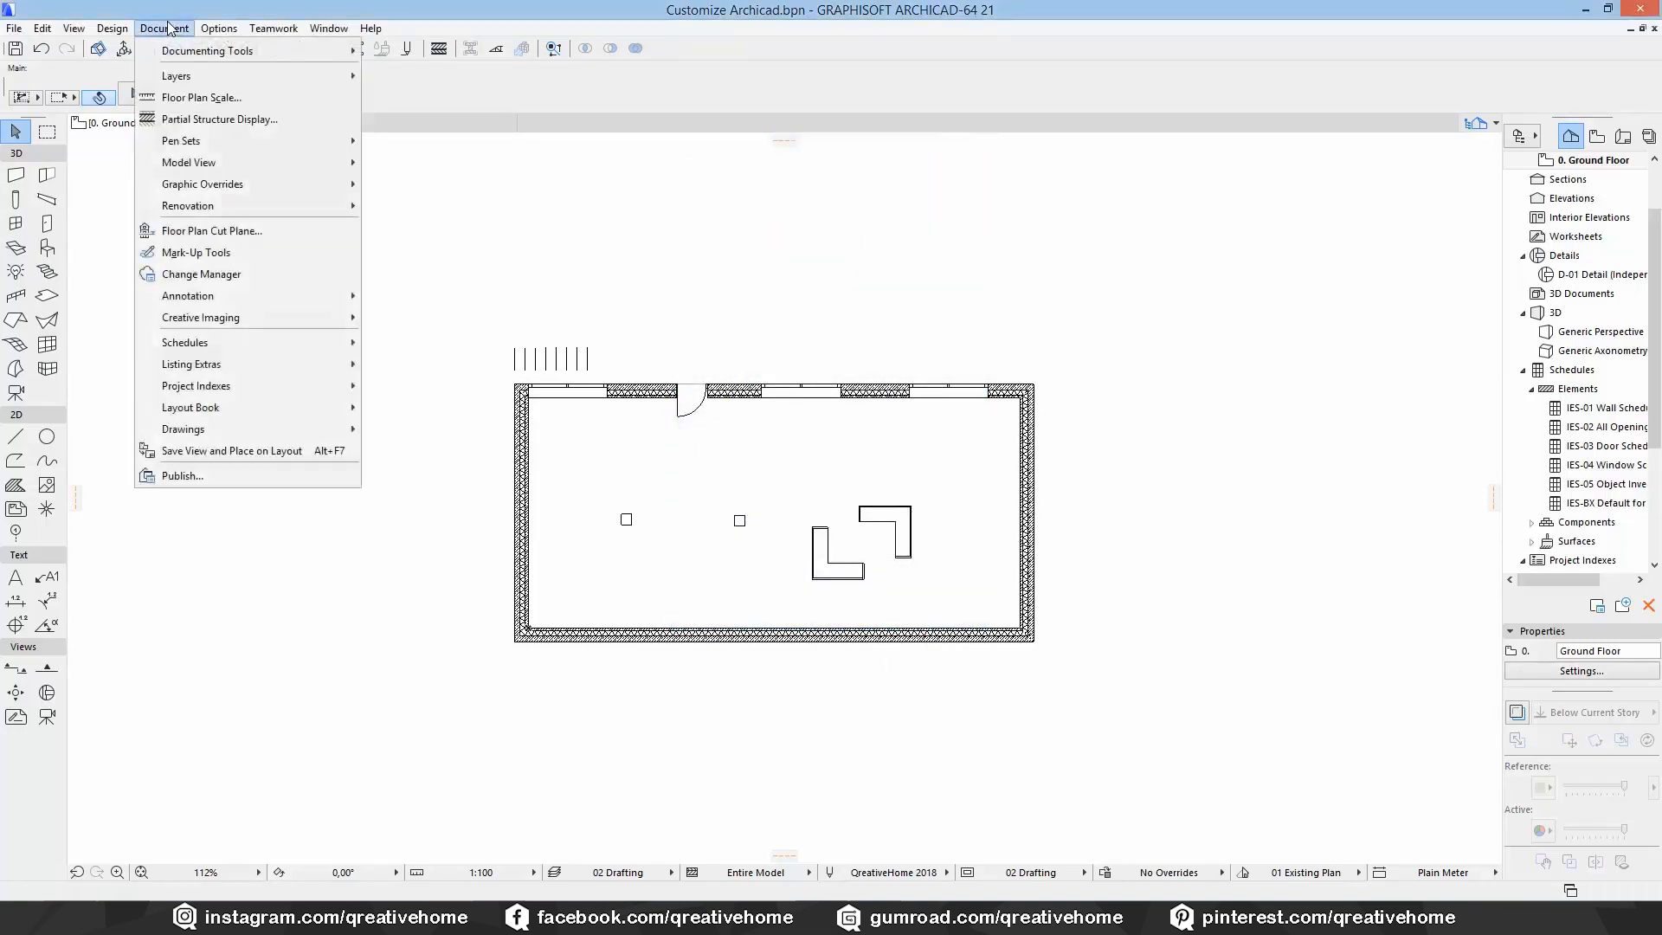
pyautogui.moveTo(244, 142)
pyautogui.click(459, 138)
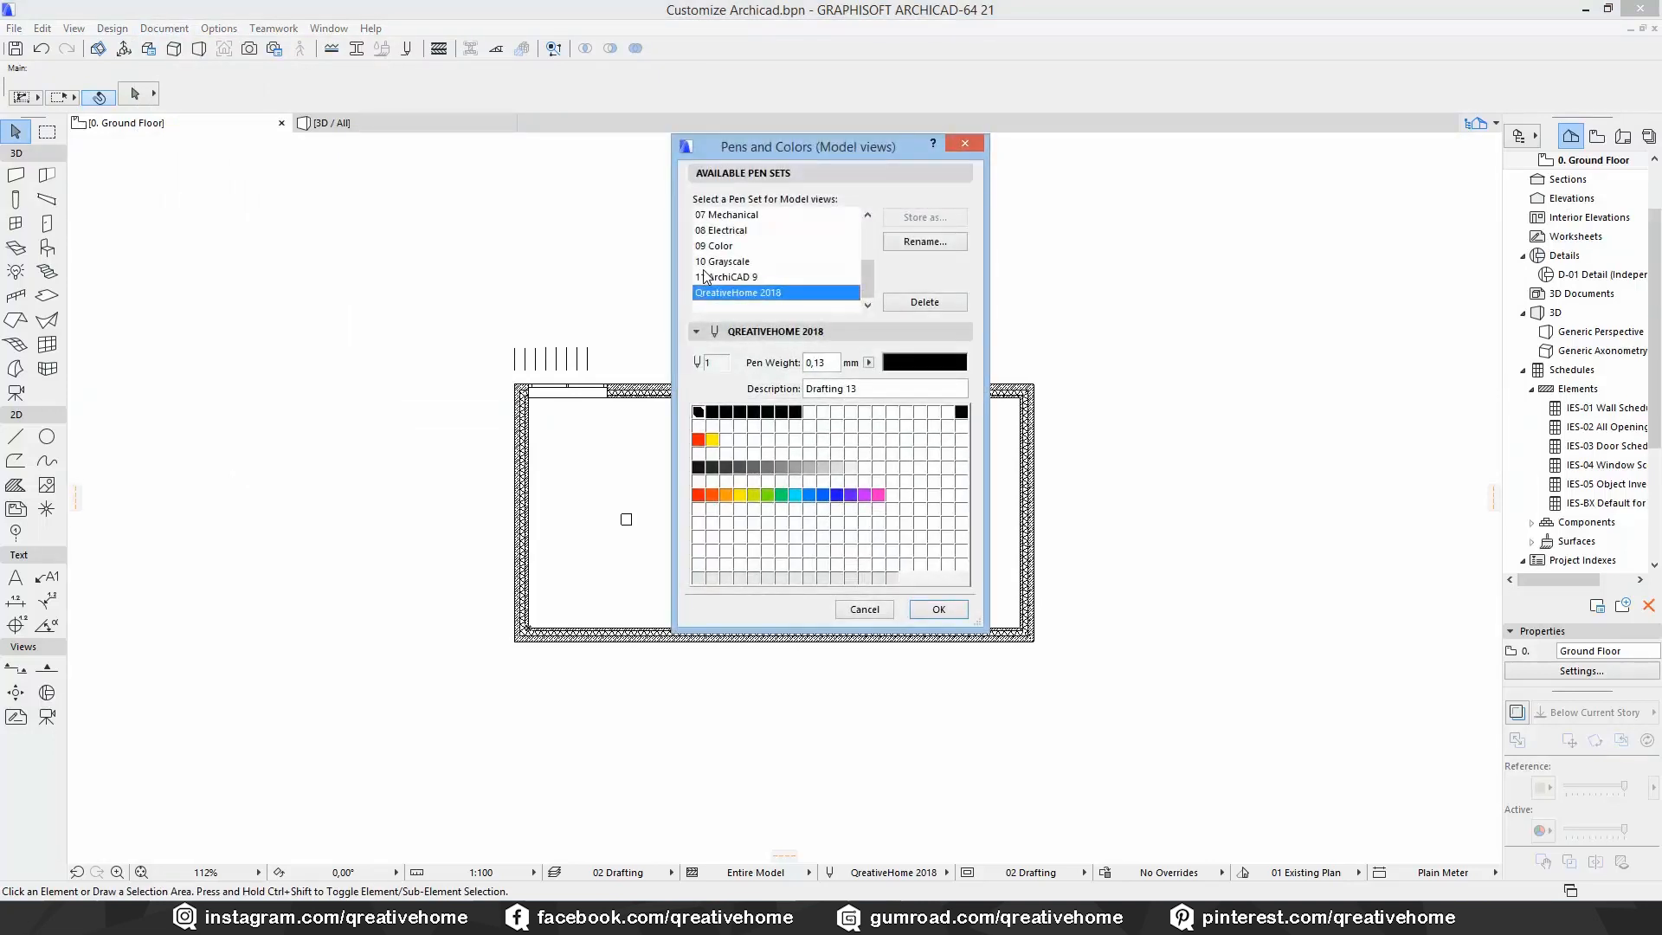
pyautogui.moveTo(859, 288)
pyautogui.mouseDown()
pyautogui.moveTo(858, 237)
pyautogui.moveTo(855, 294)
pyautogui.mouseUp()
pyautogui.click(938, 608)
# Turn on the true line weight display for the ground floor plan.
pyautogui.scroll(5, 574, 378)
pyautogui.click(439, 49)
pyautogui.click(439, 49)
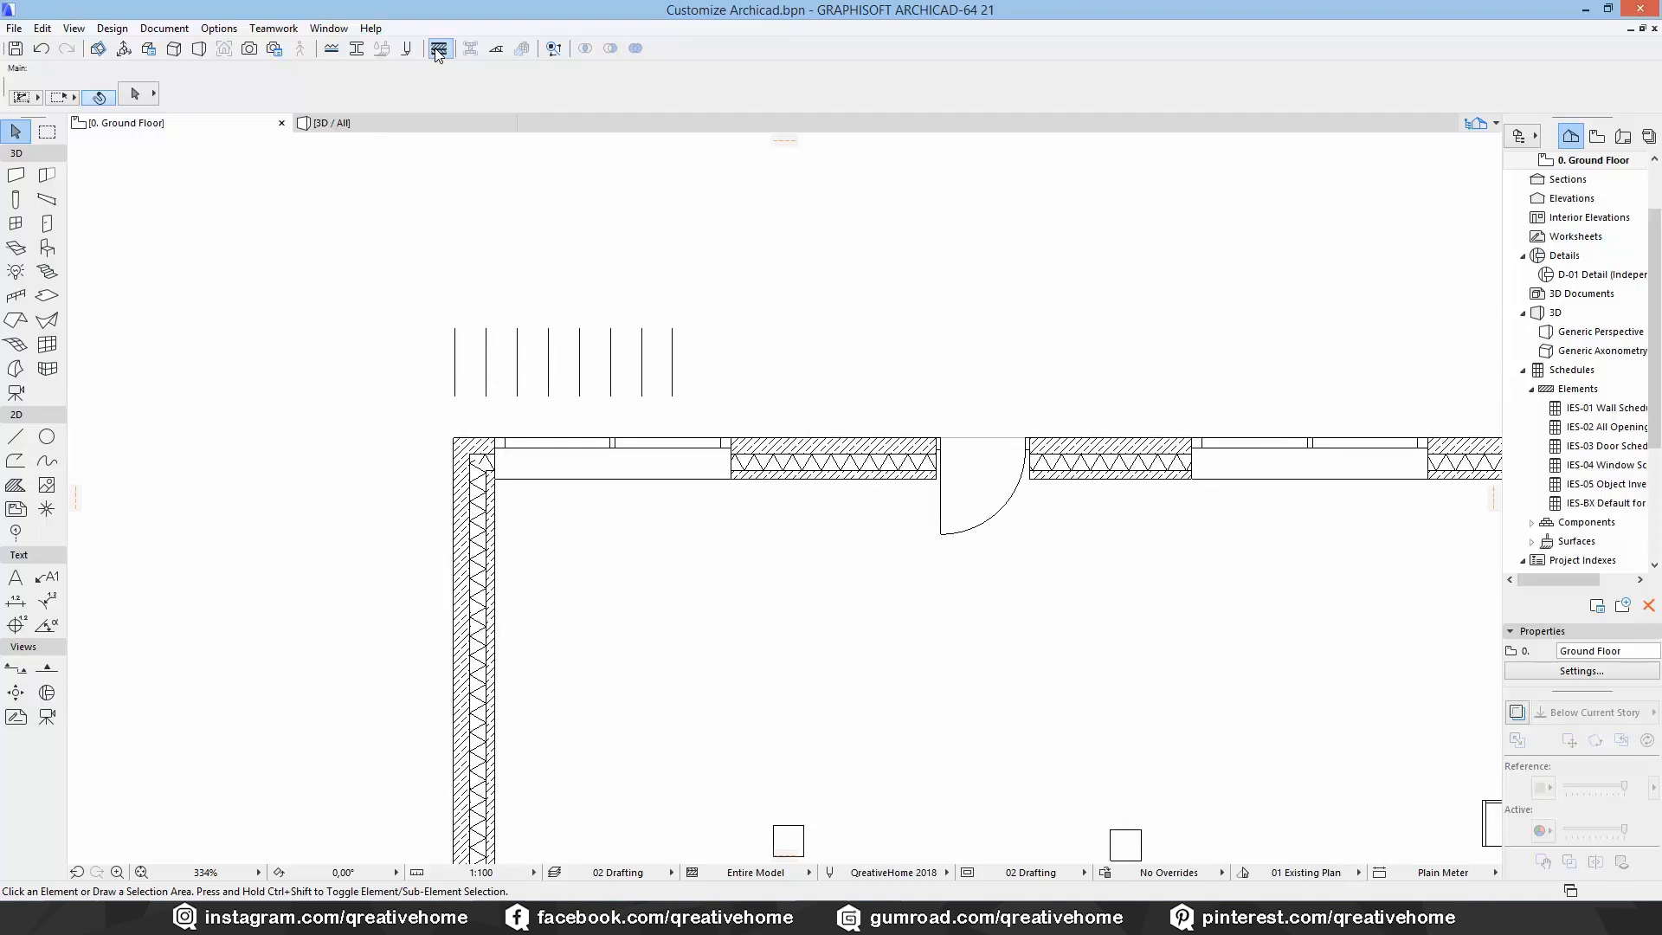
pyautogui.click(437, 49)
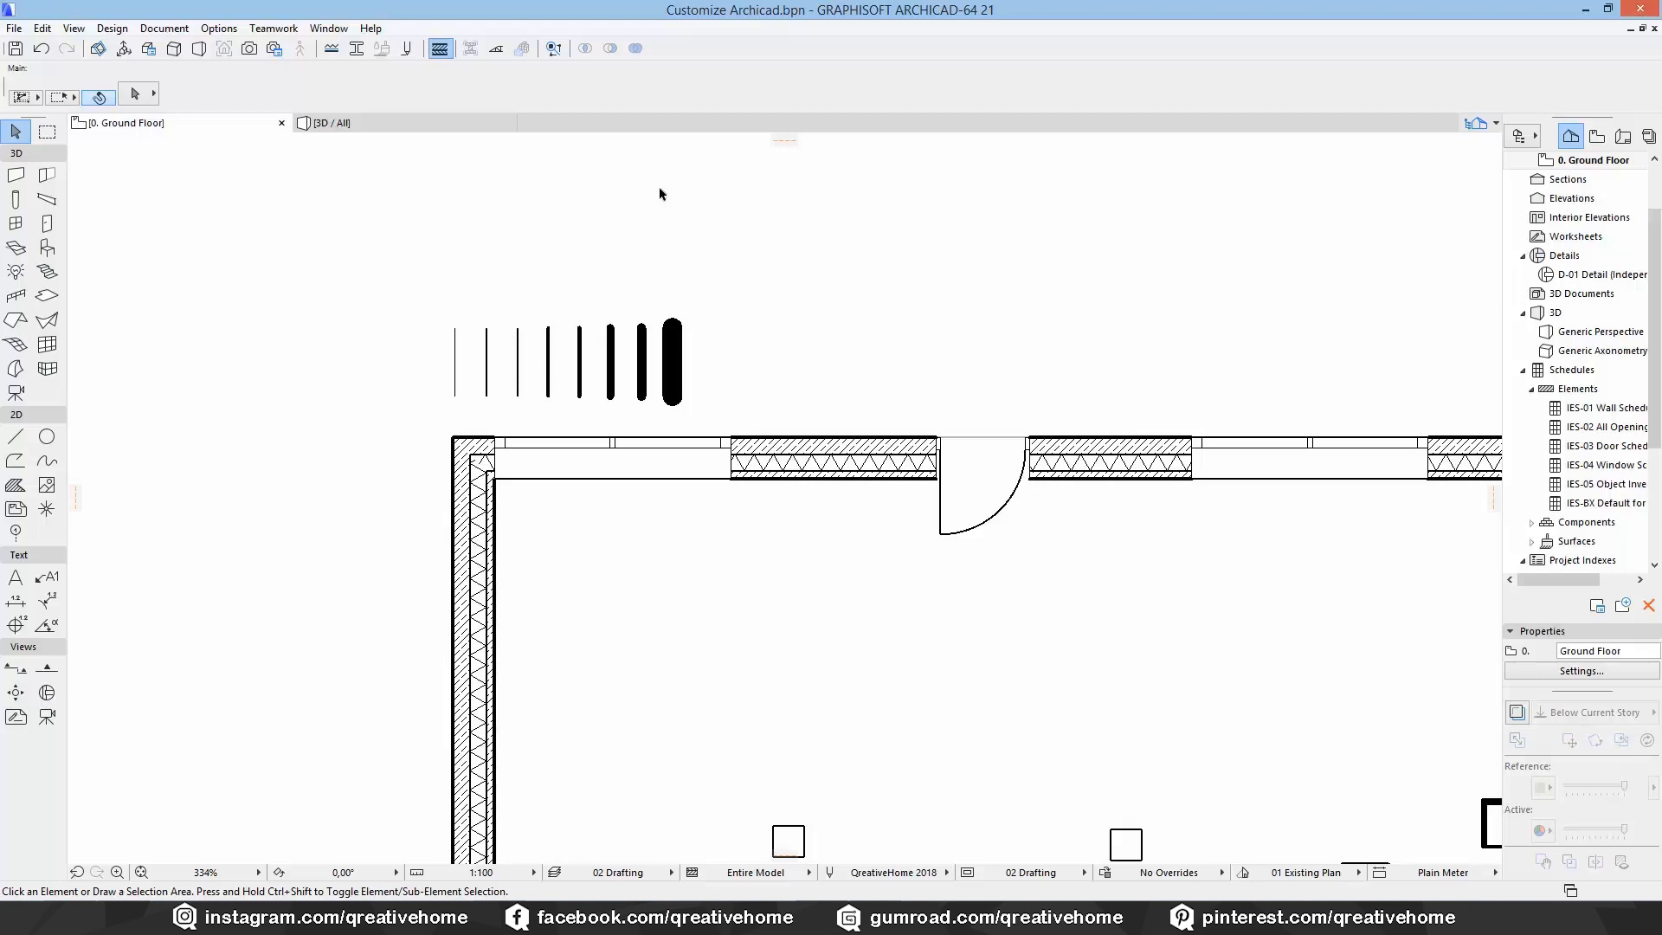
pyautogui.moveTo(690, 234); pyautogui.dragTo(745, 257, button='middle')
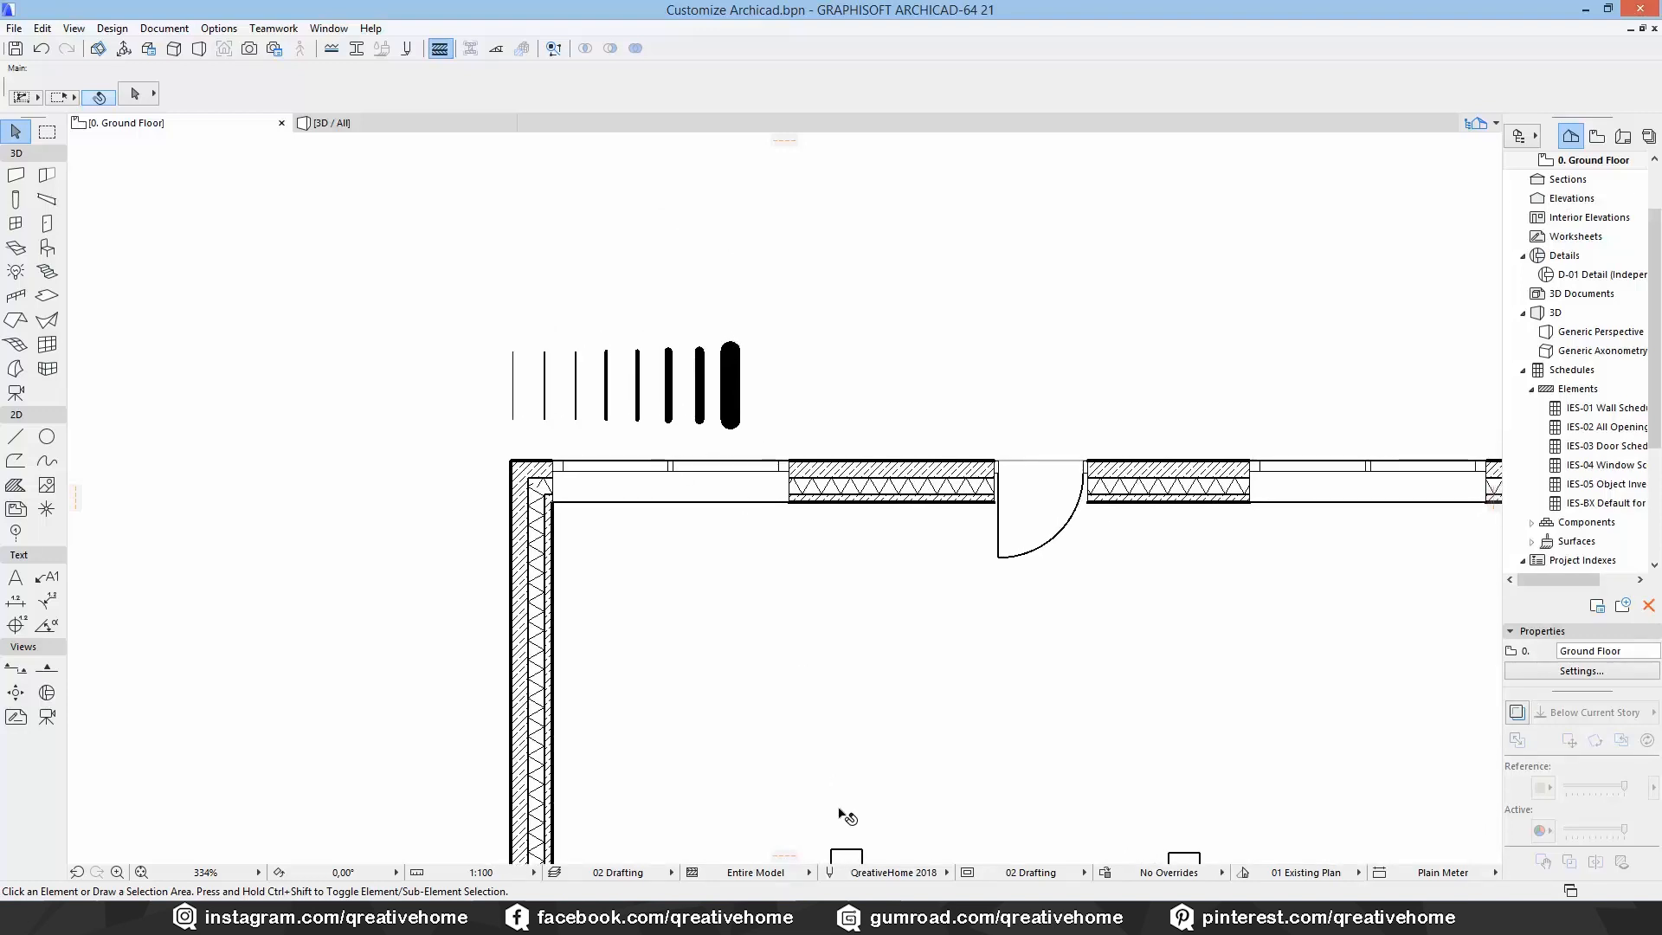
# Check the drafting pens' weights and give pen 1 a light orange color (RGB 255, 201, 100).
pyautogui.click(829, 872)
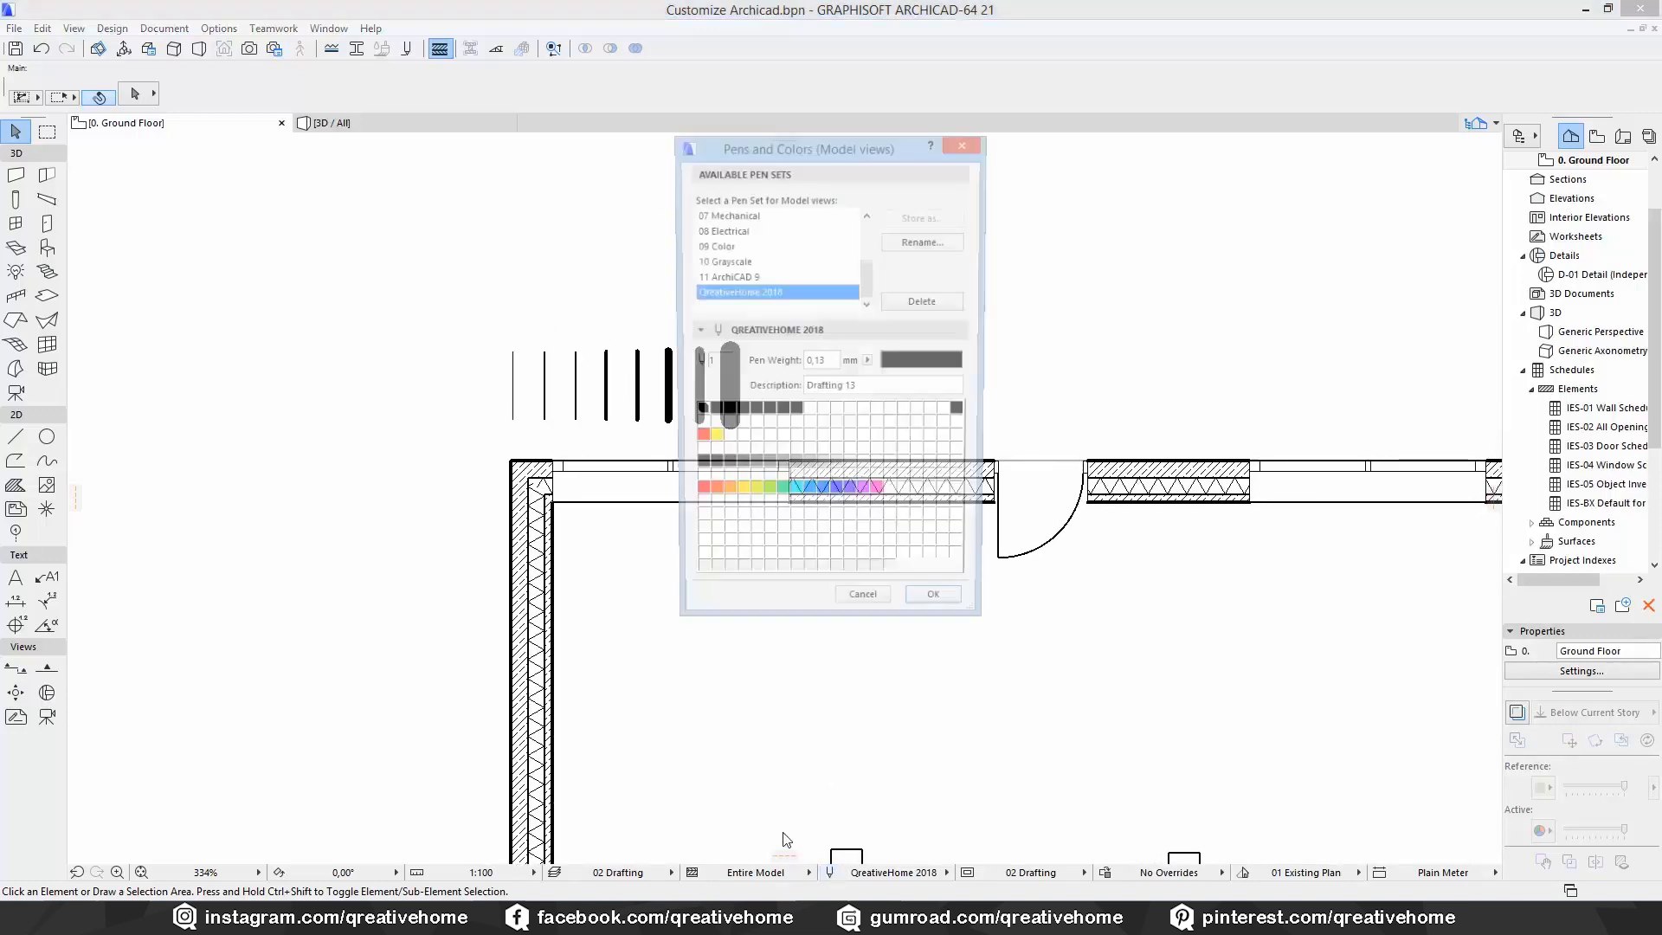
pyautogui.click(712, 413)
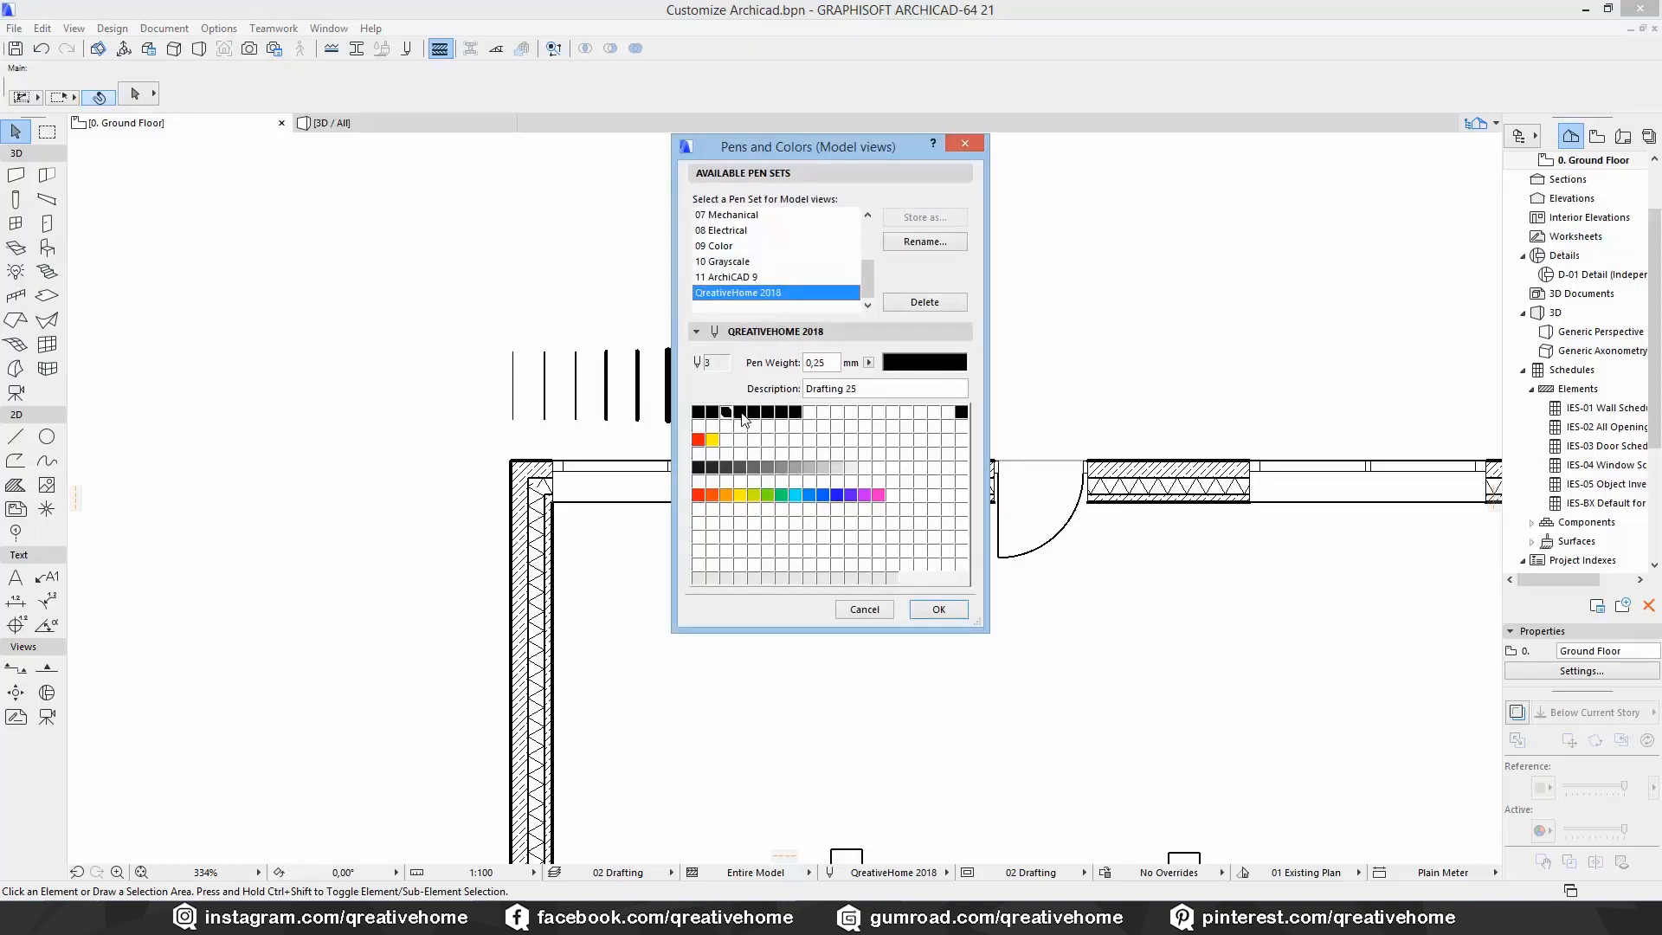
pyautogui.click(783, 415)
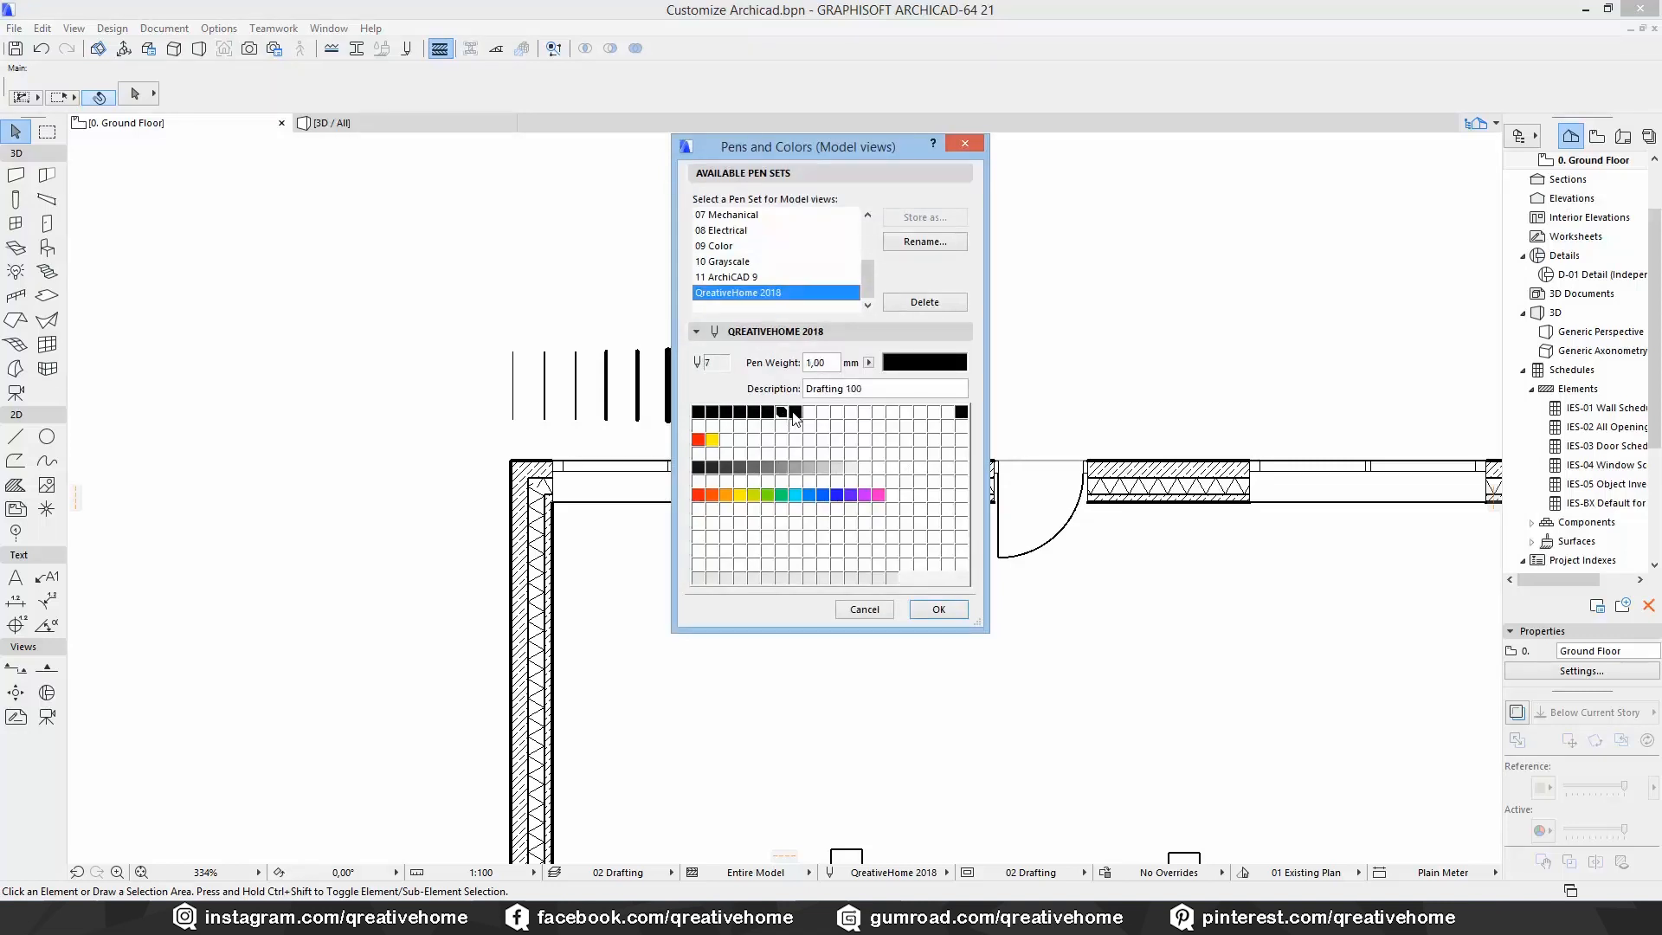
pyautogui.click(697, 412)
pyautogui.click(902, 361)
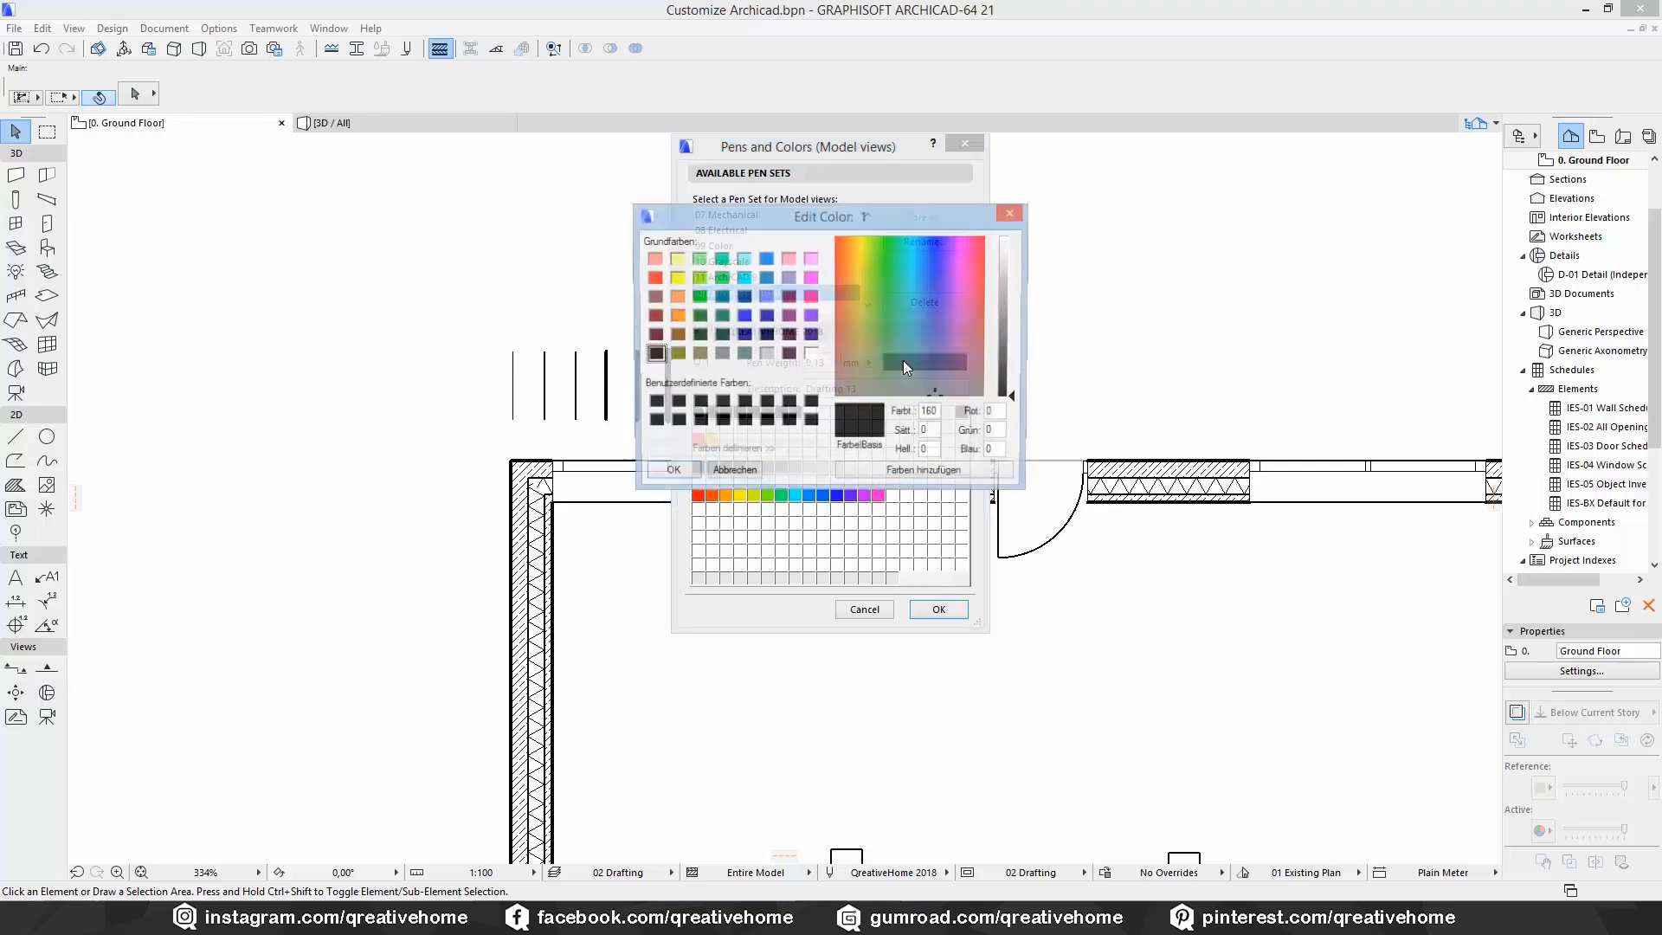
pyautogui.click(852, 238)
pyautogui.moveTo(1010, 263); pyautogui.dragTo(1014, 293)
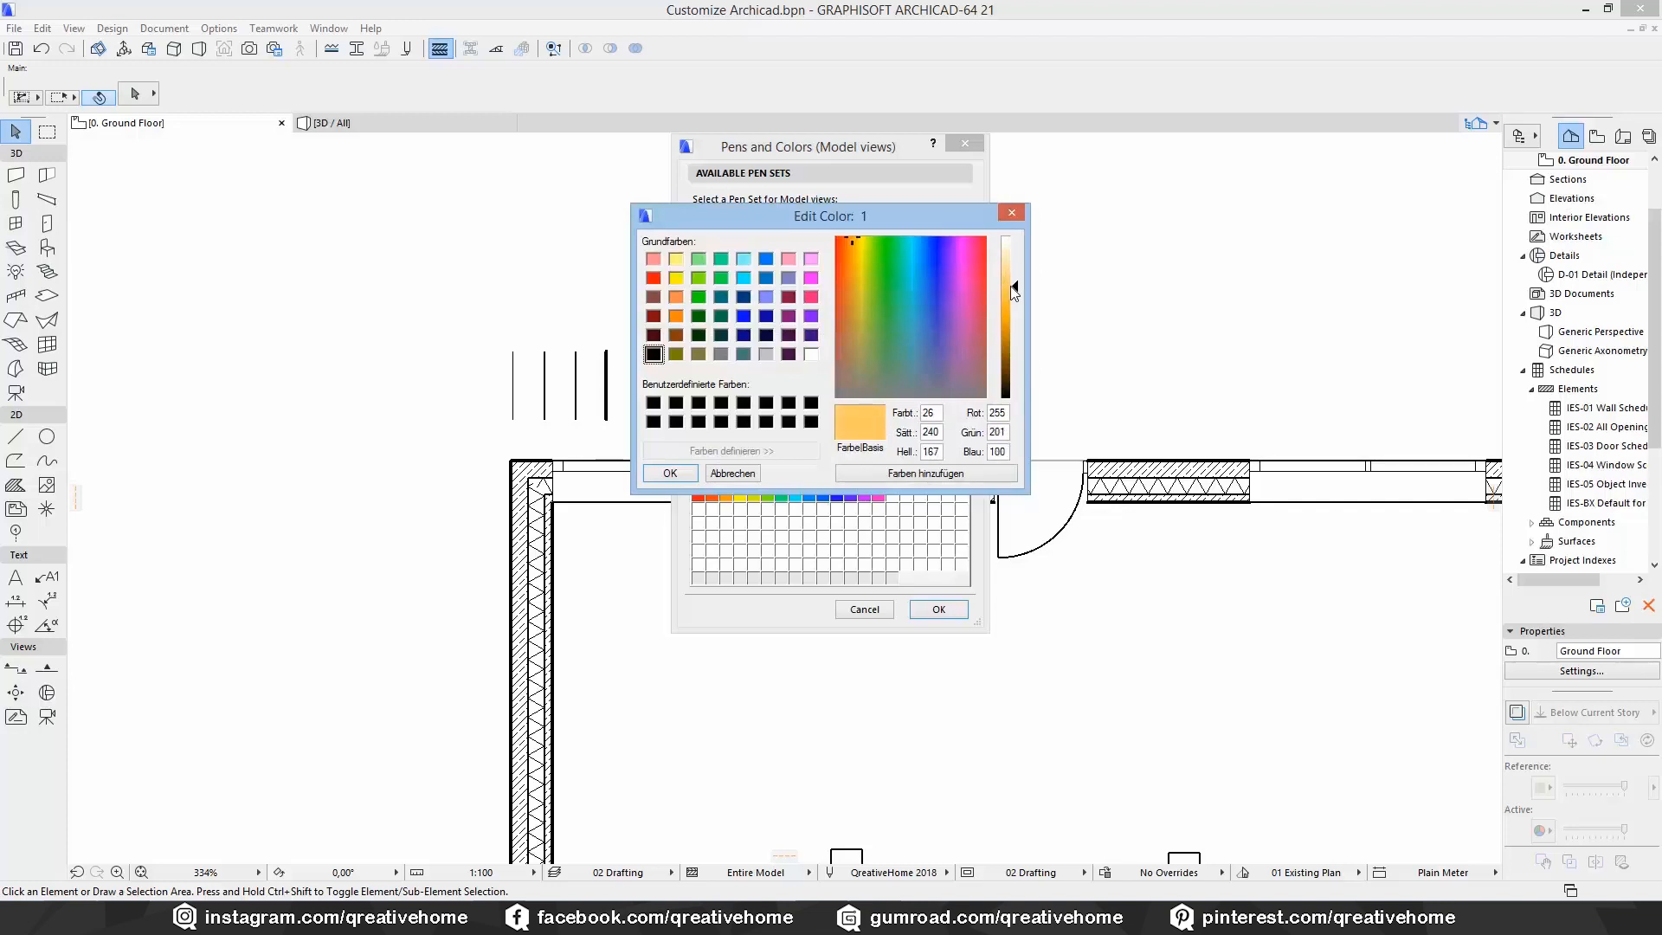
pyautogui.click(675, 473)
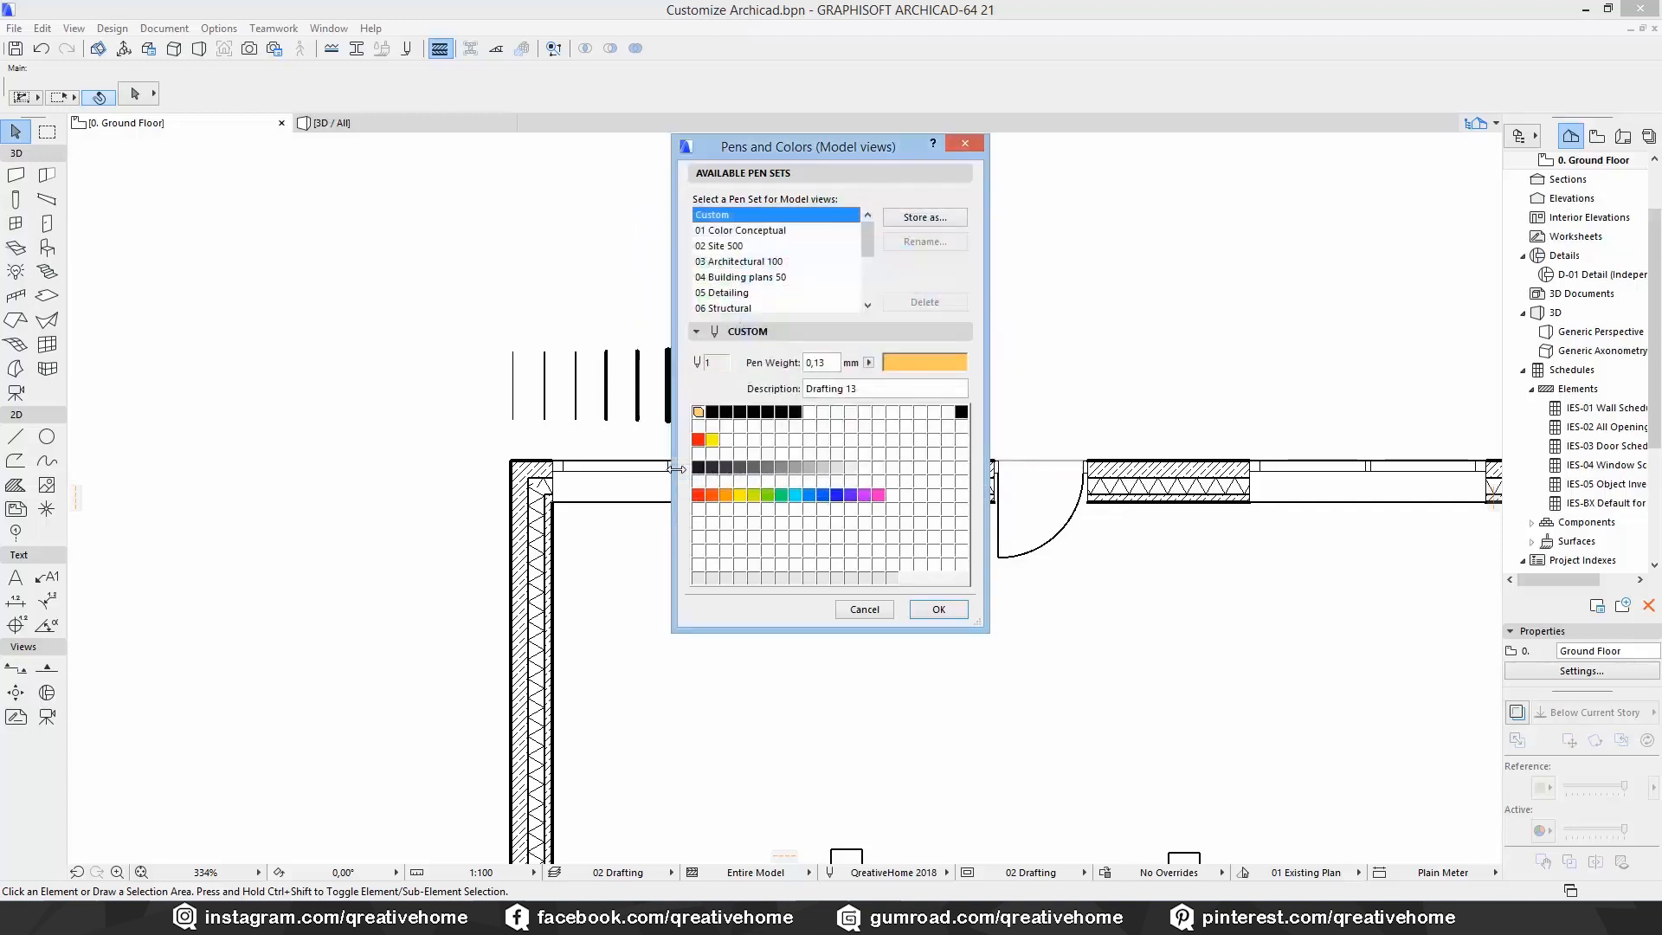
# Give pen 2 a light green color (RGB 189, 255, 89).
pyautogui.click(713, 412)
pyautogui.click(926, 364)
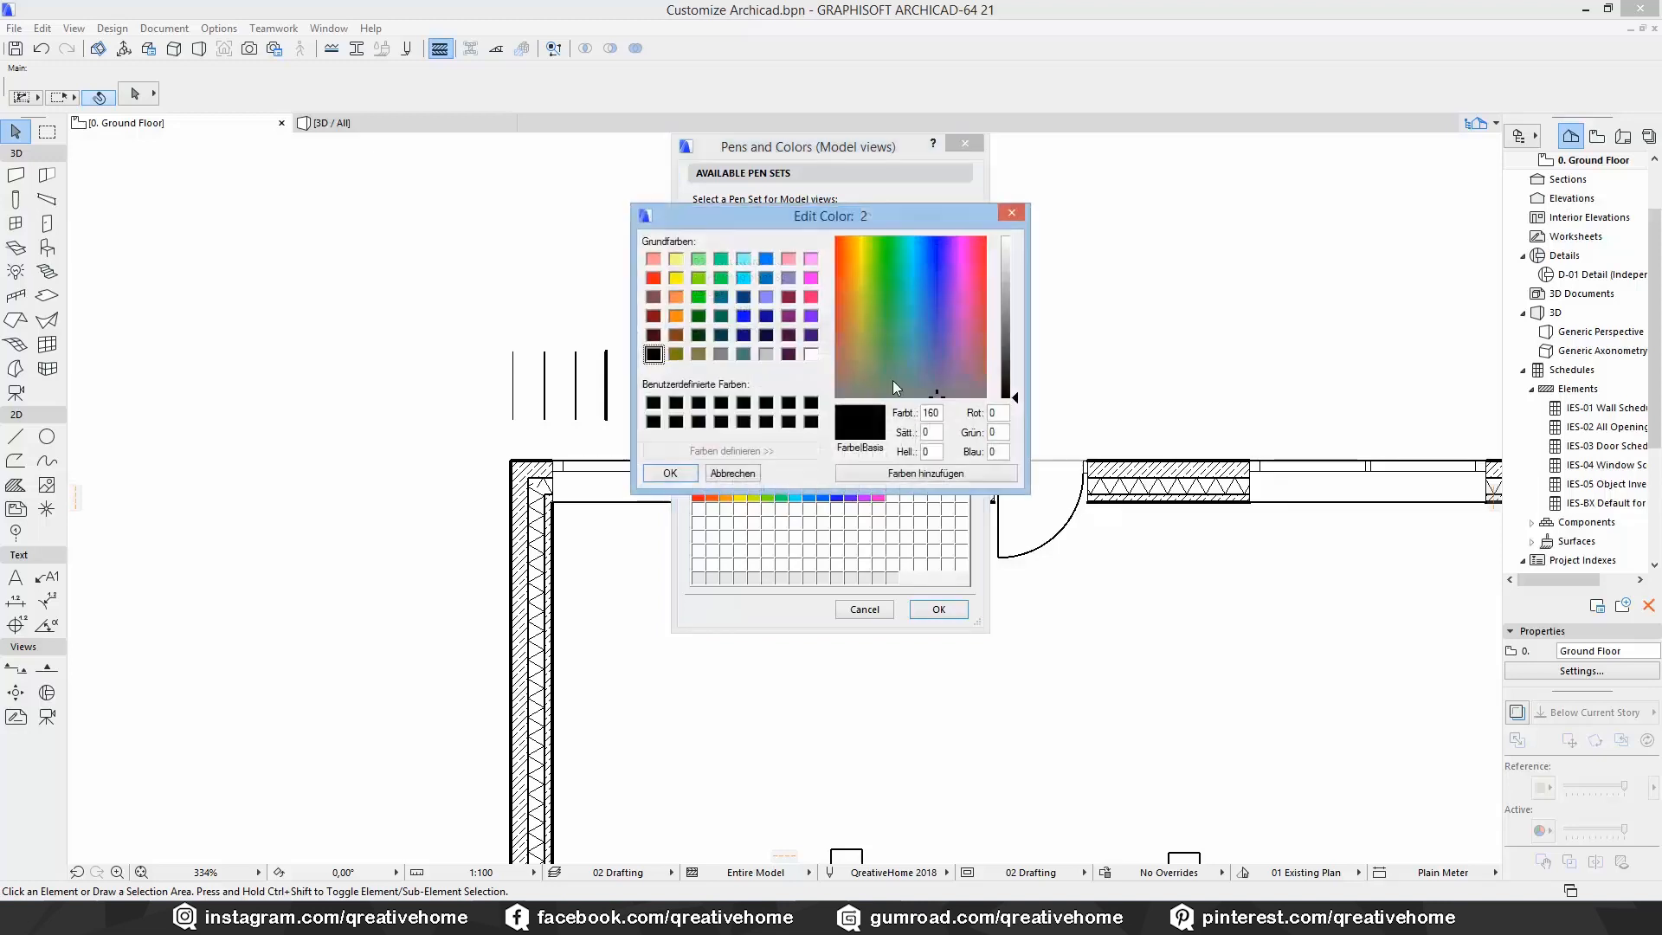
pyautogui.click(843, 239)
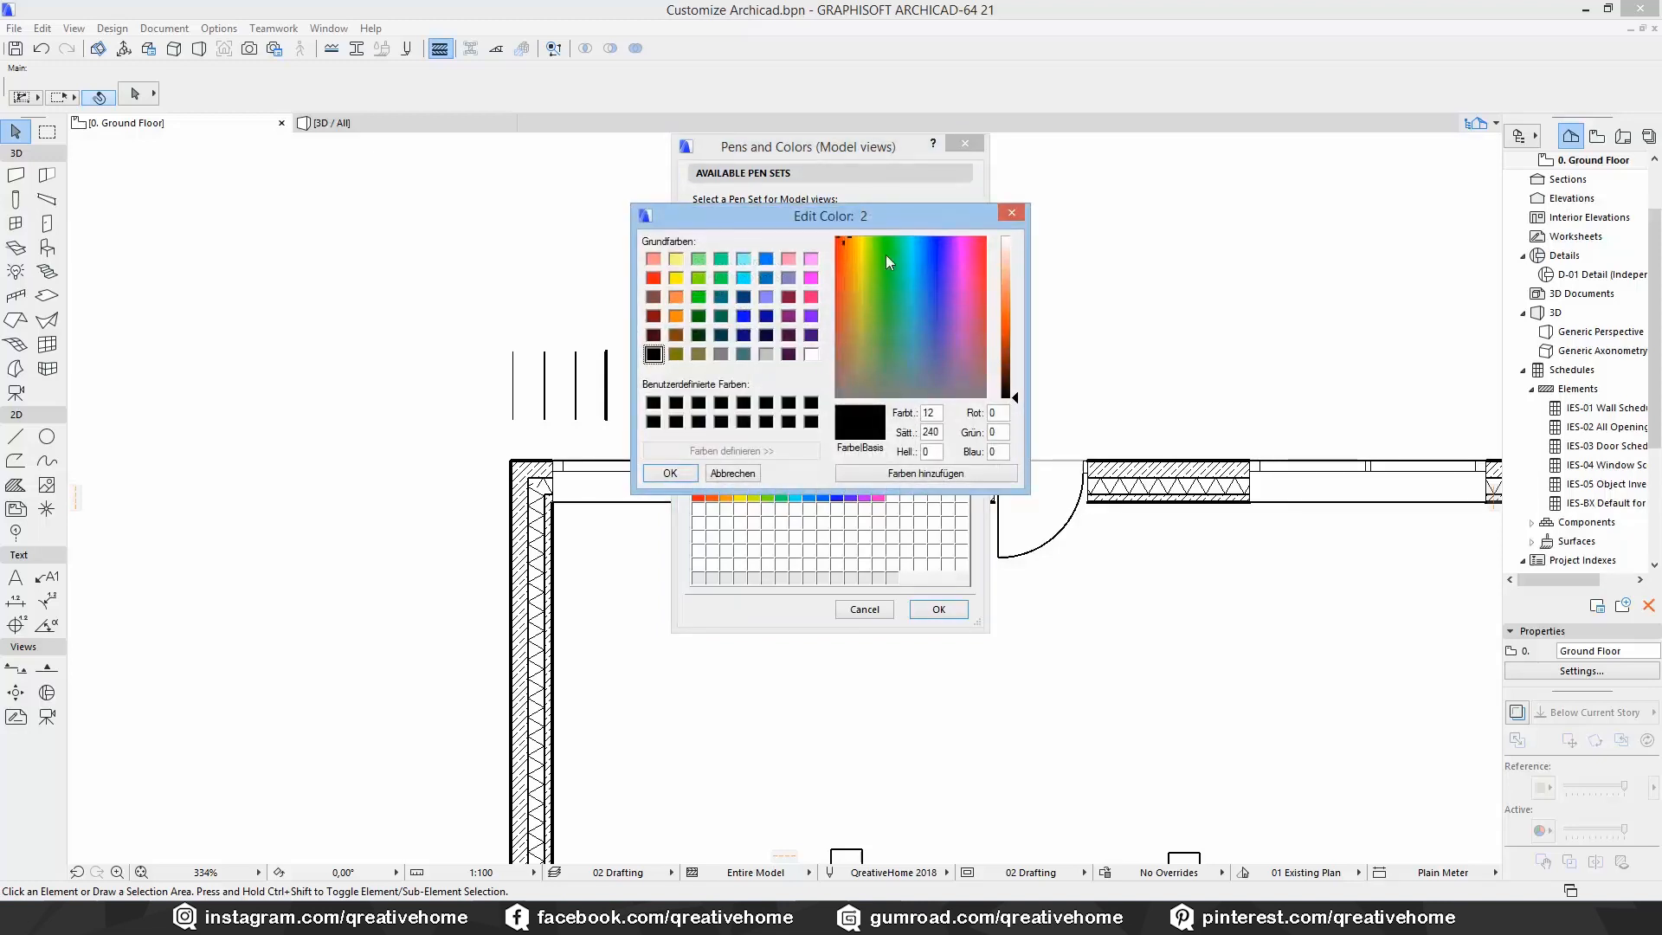
pyautogui.moveTo(1005, 313); pyautogui.dragTo(1013, 295)
pyautogui.click(869, 238)
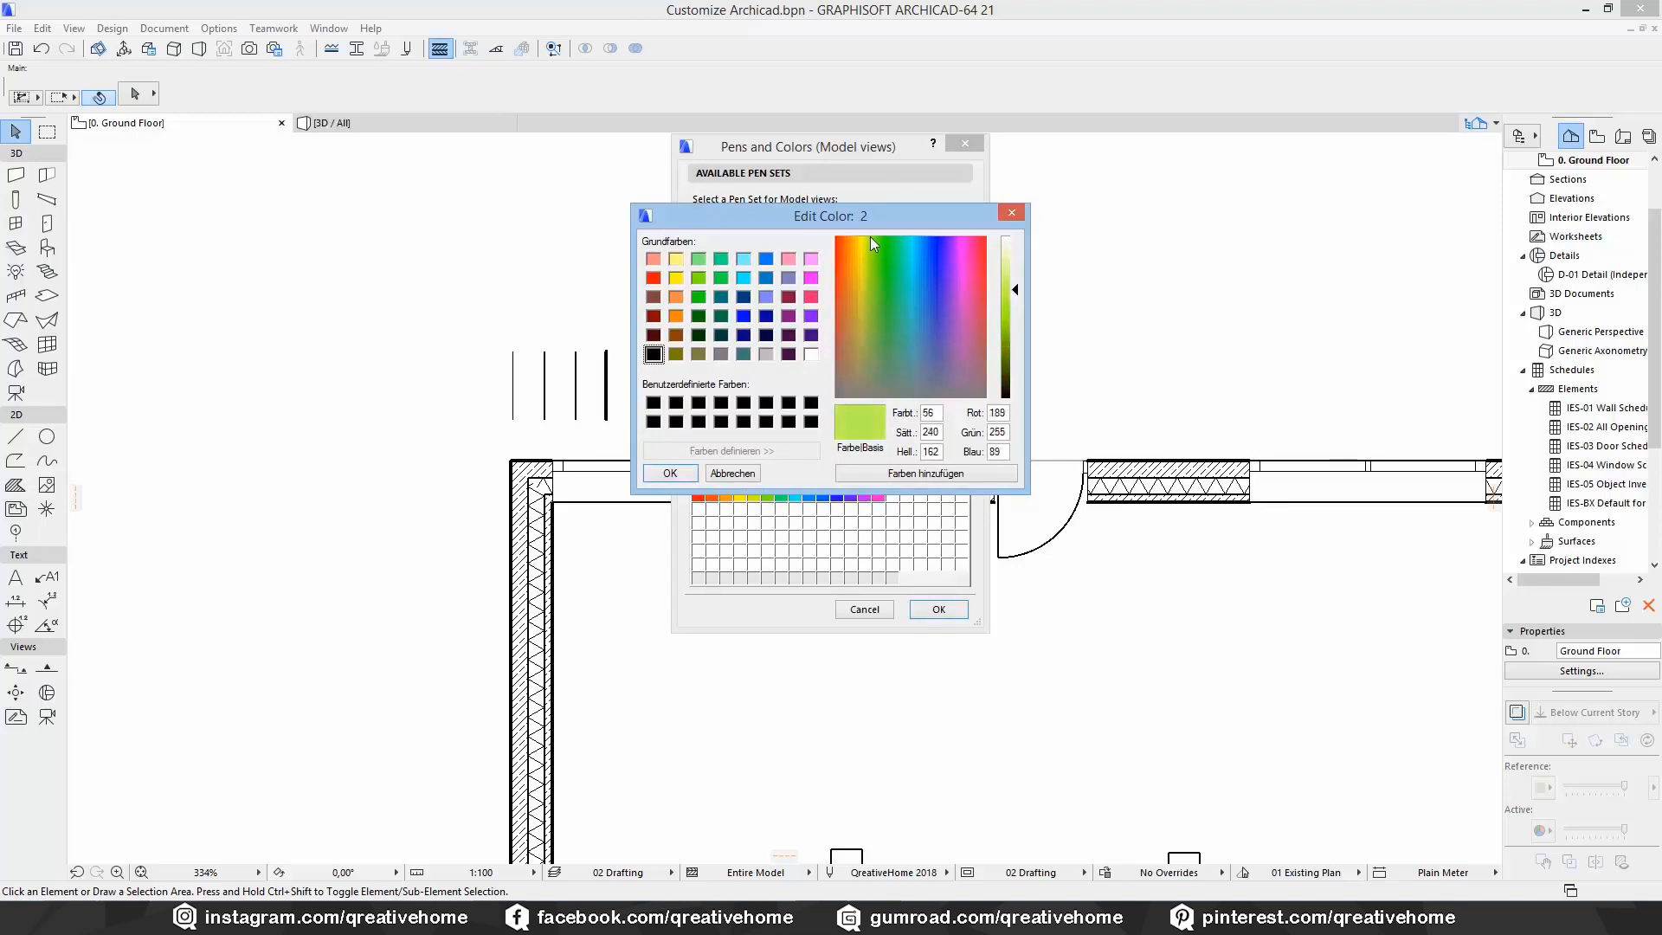
pyautogui.click(670, 473)
# Recolor pens 3 to 8 in order as light cyan, coral red, blue, dark green, purple and navy blue.
pyautogui.click(727, 412)
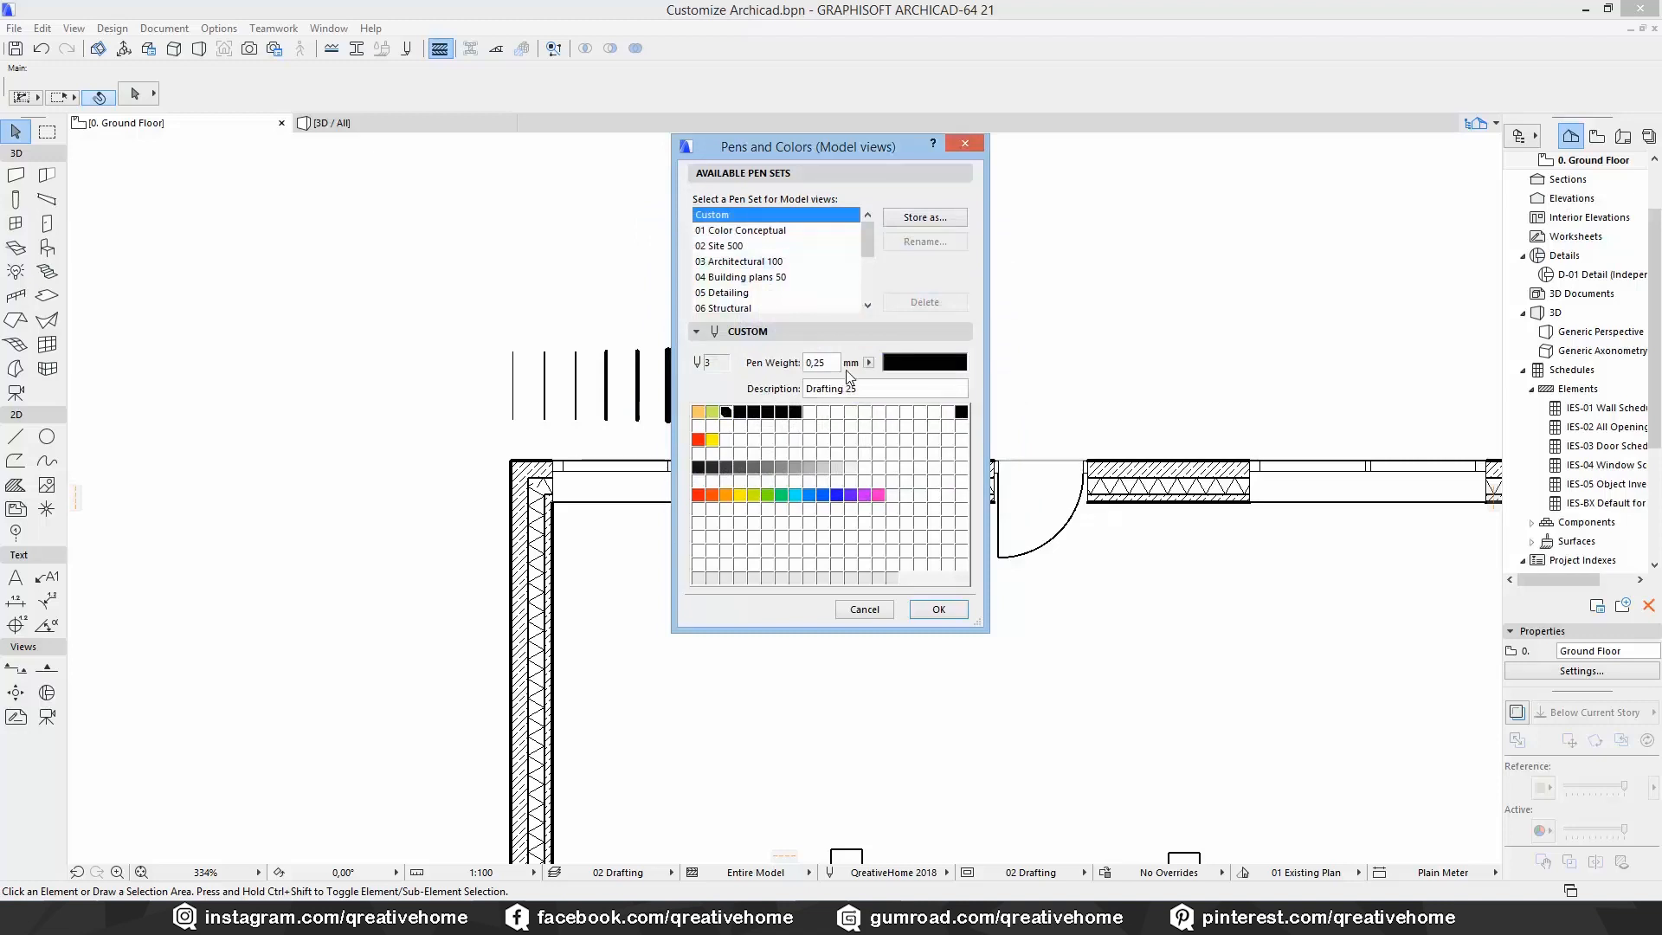
pyautogui.doubleClick(740, 412)
pyautogui.click(669, 473)
pyautogui.doubleClick(781, 412)
pyautogui.click(699, 315)
pyautogui.click(670, 474)
pyautogui.doubleClick(754, 412)
pyautogui.click(766, 259)
pyautogui.click(1014, 300)
pyautogui.click(670, 473)
pyautogui.doubleClick(740, 412)
pyautogui.click(670, 474)
pyautogui.click(726, 426)
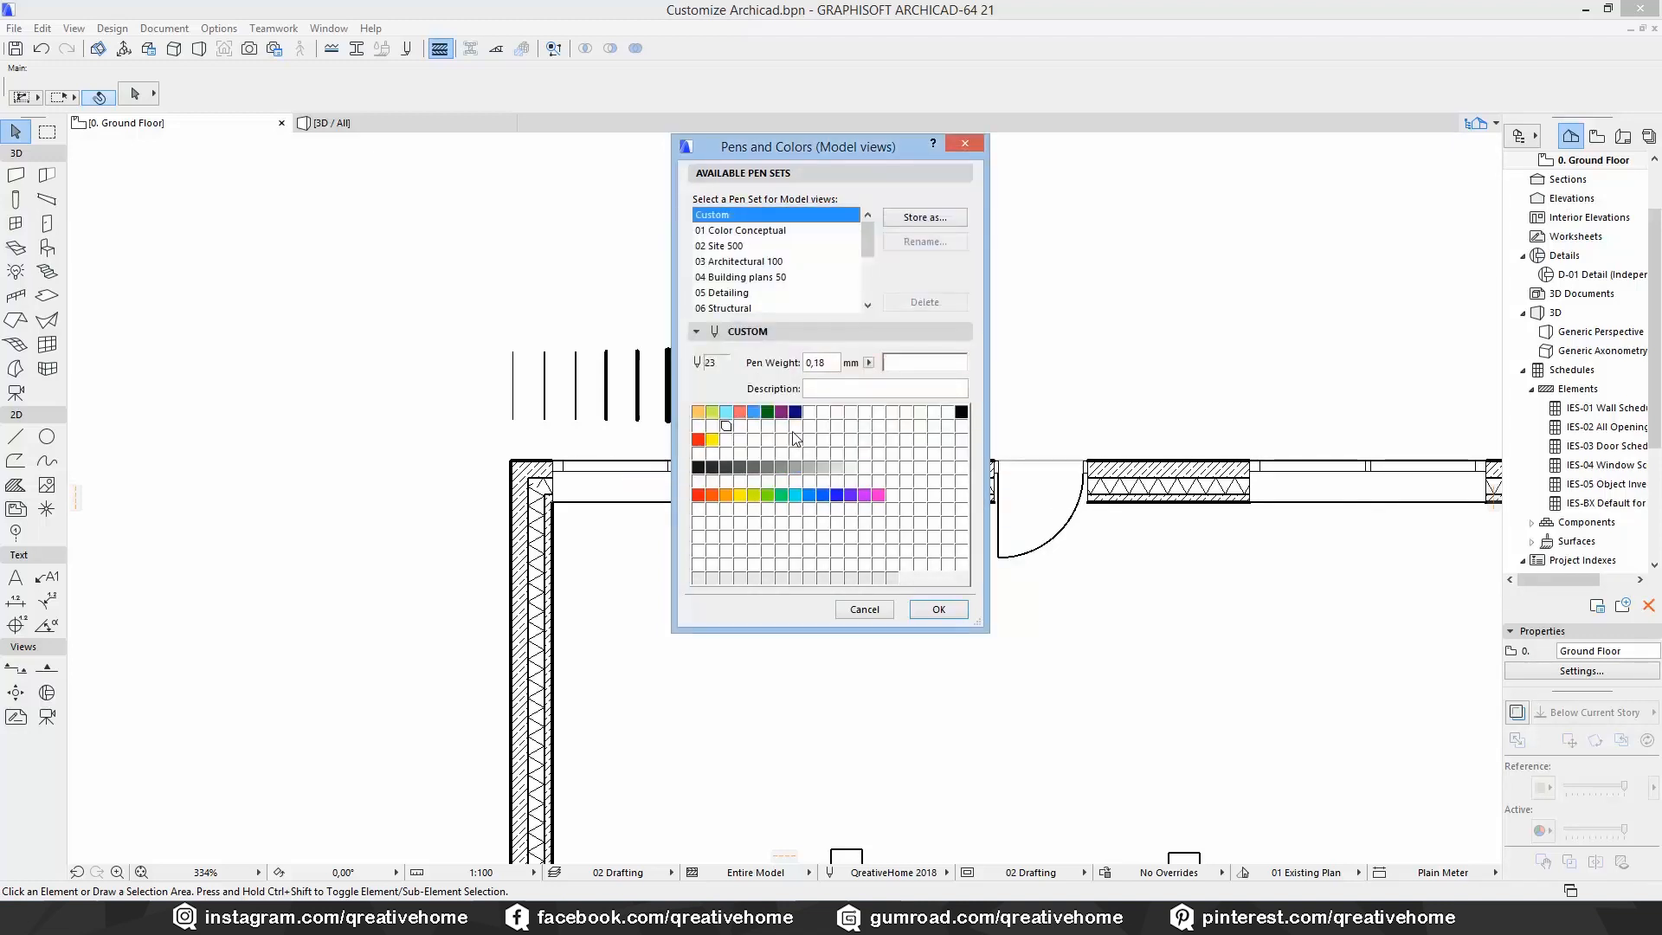
# Store the custom pens as a new pen set named QreativeHome 2018 NO Lineweight and apply it to the plan.
pyautogui.click(927, 218)
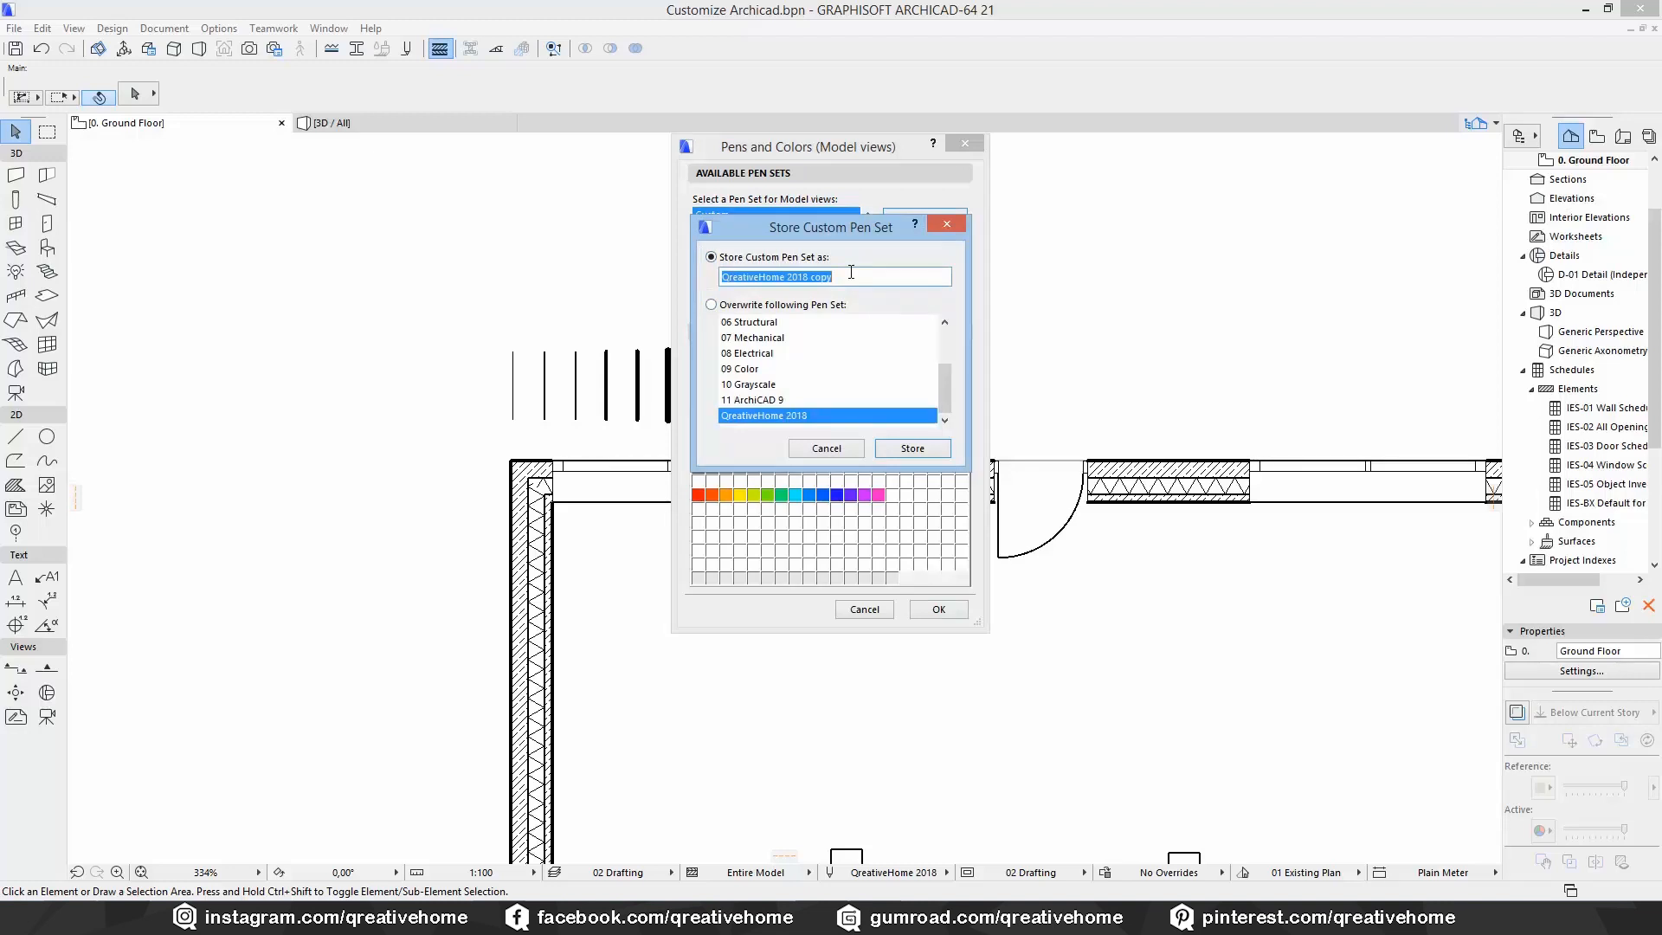
pyautogui.moveTo(851, 275); pyautogui.dragTo(810, 278)
pyautogui.write('NO L')
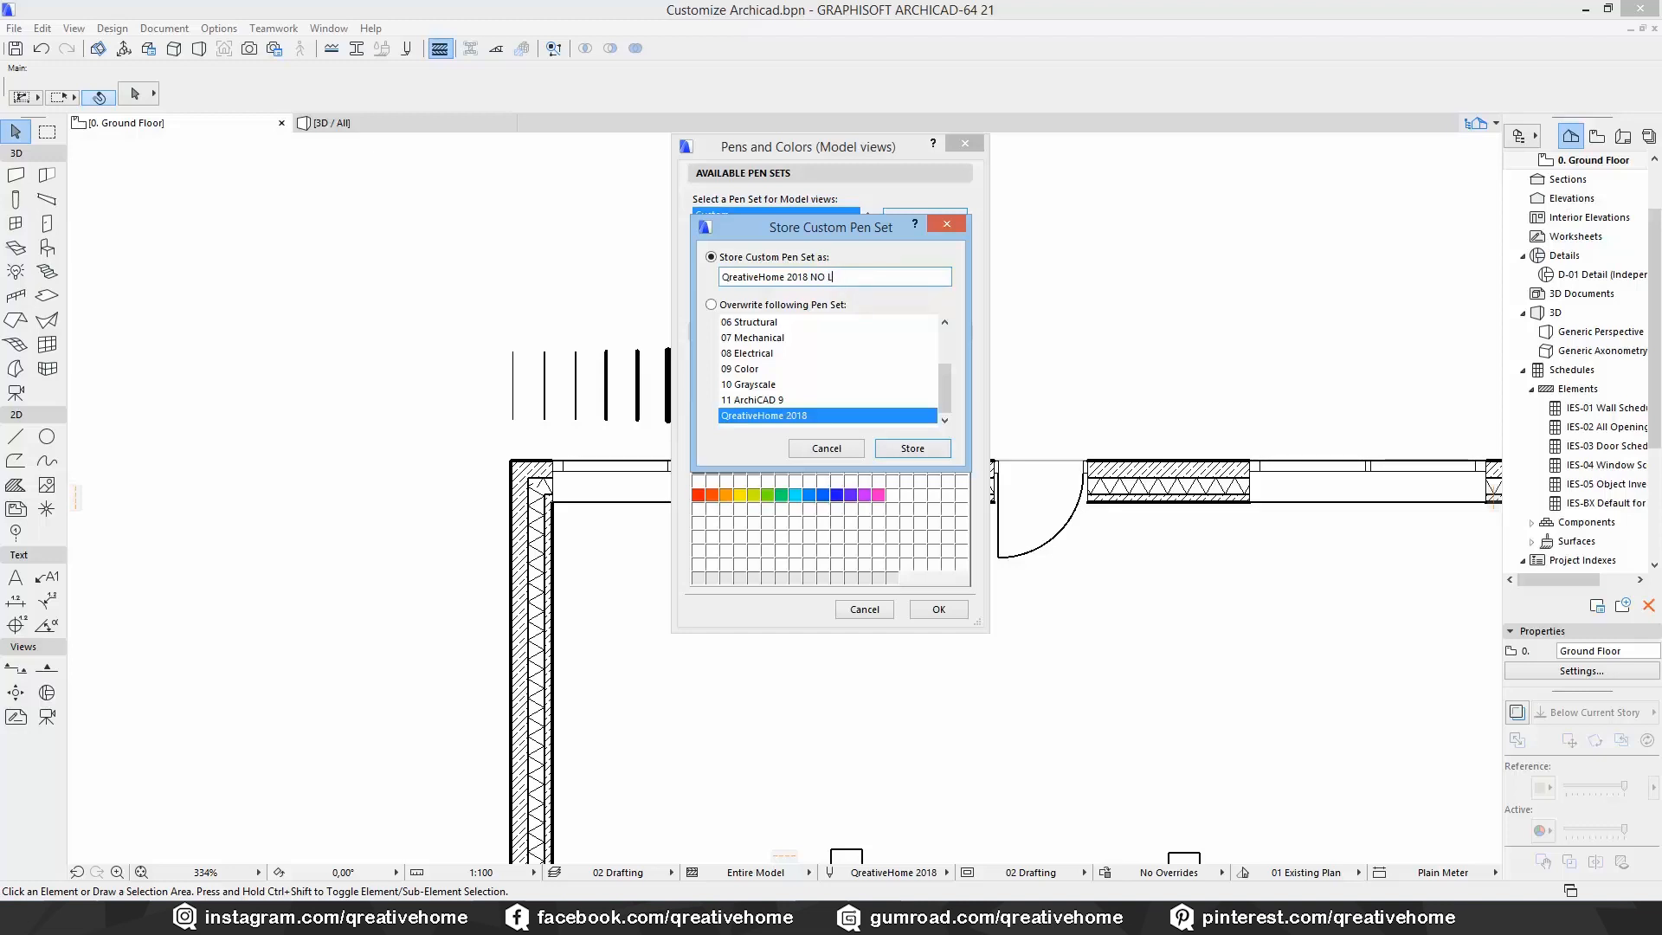
pyautogui.write('ineweight')
pyautogui.click(895, 449)
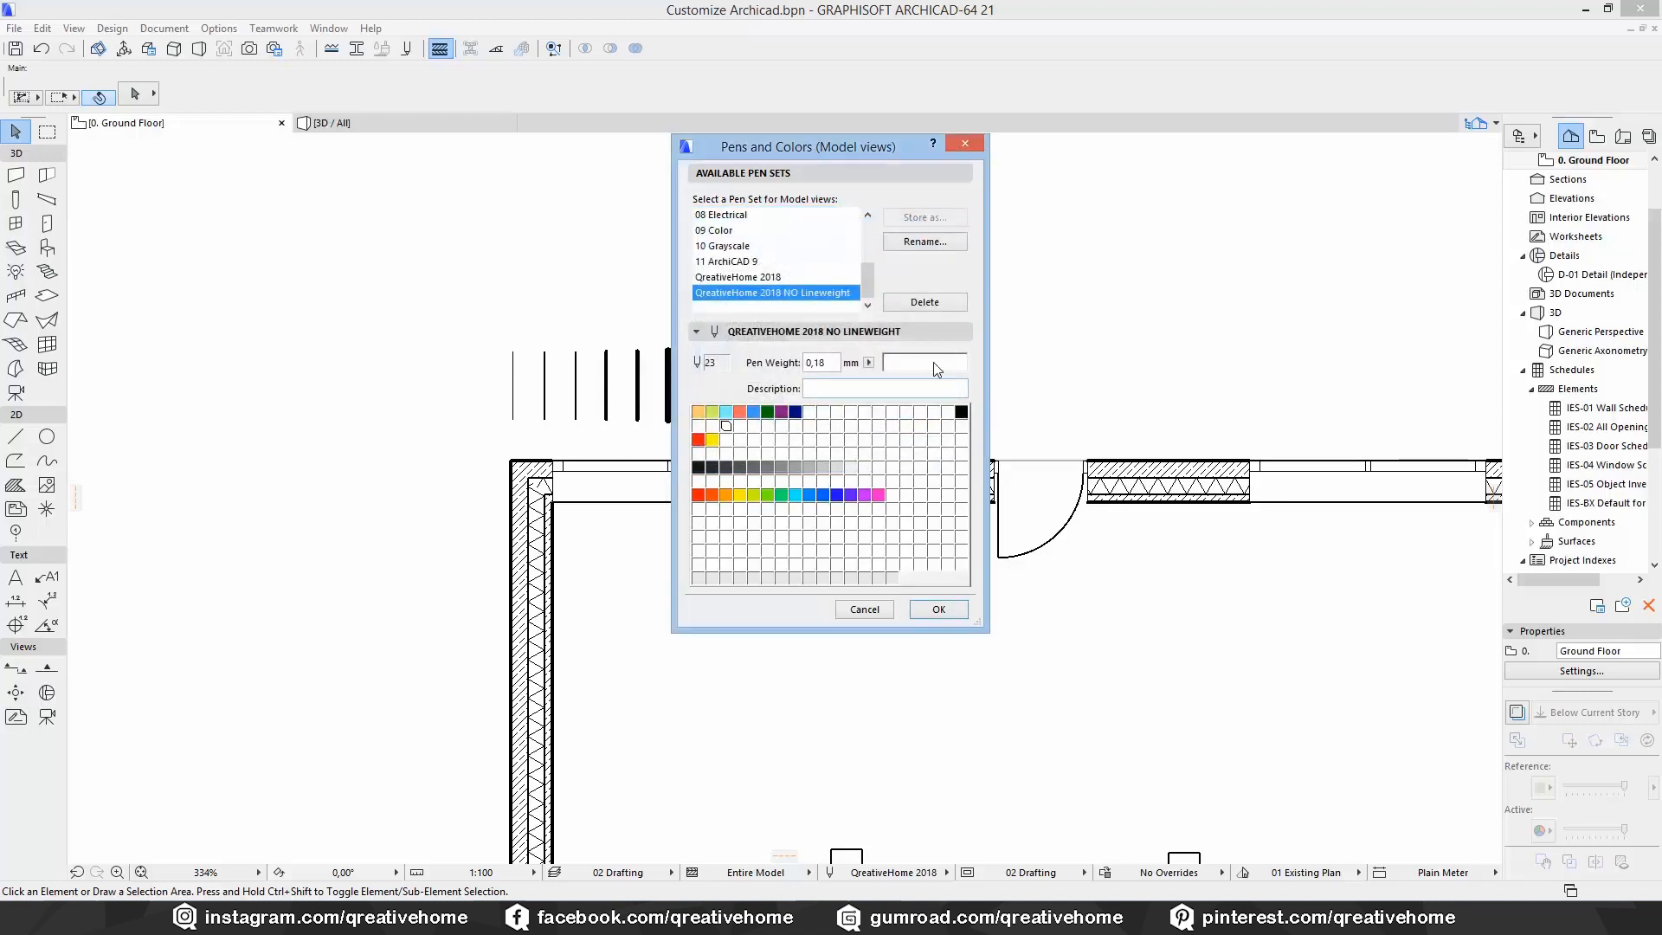
pyautogui.click(930, 610)
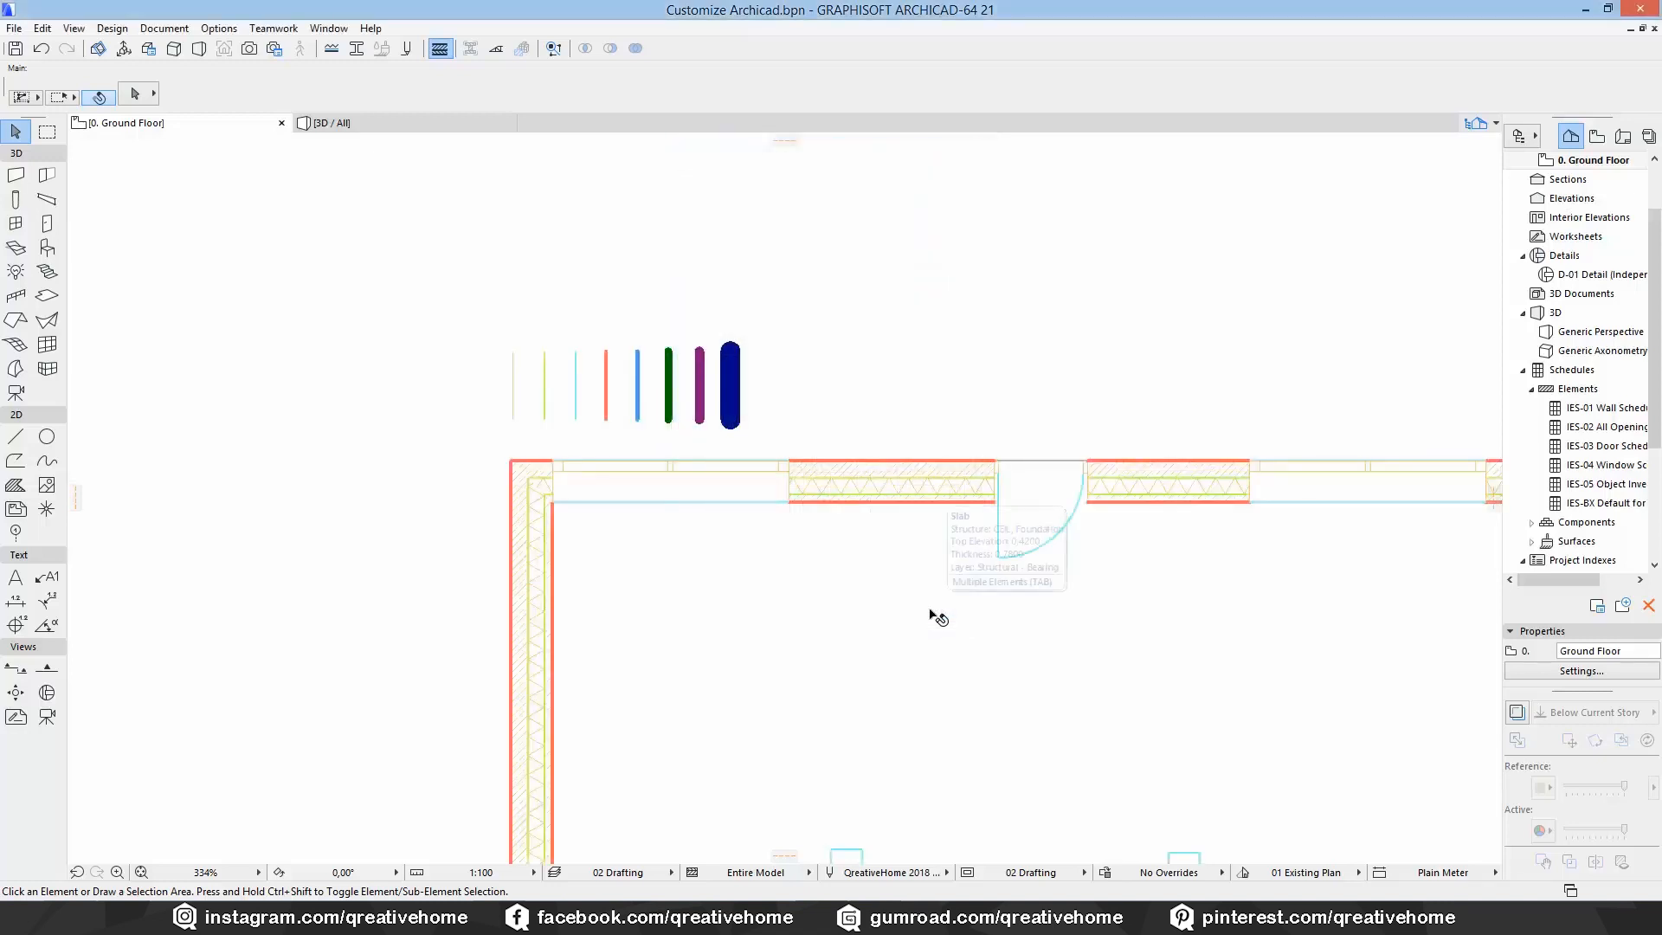
# Turn off the true line weight display and check the pen colors across the floor plan.
pyautogui.scroll(2, 671, 421)
pyautogui.scroll(2, 623, 419)
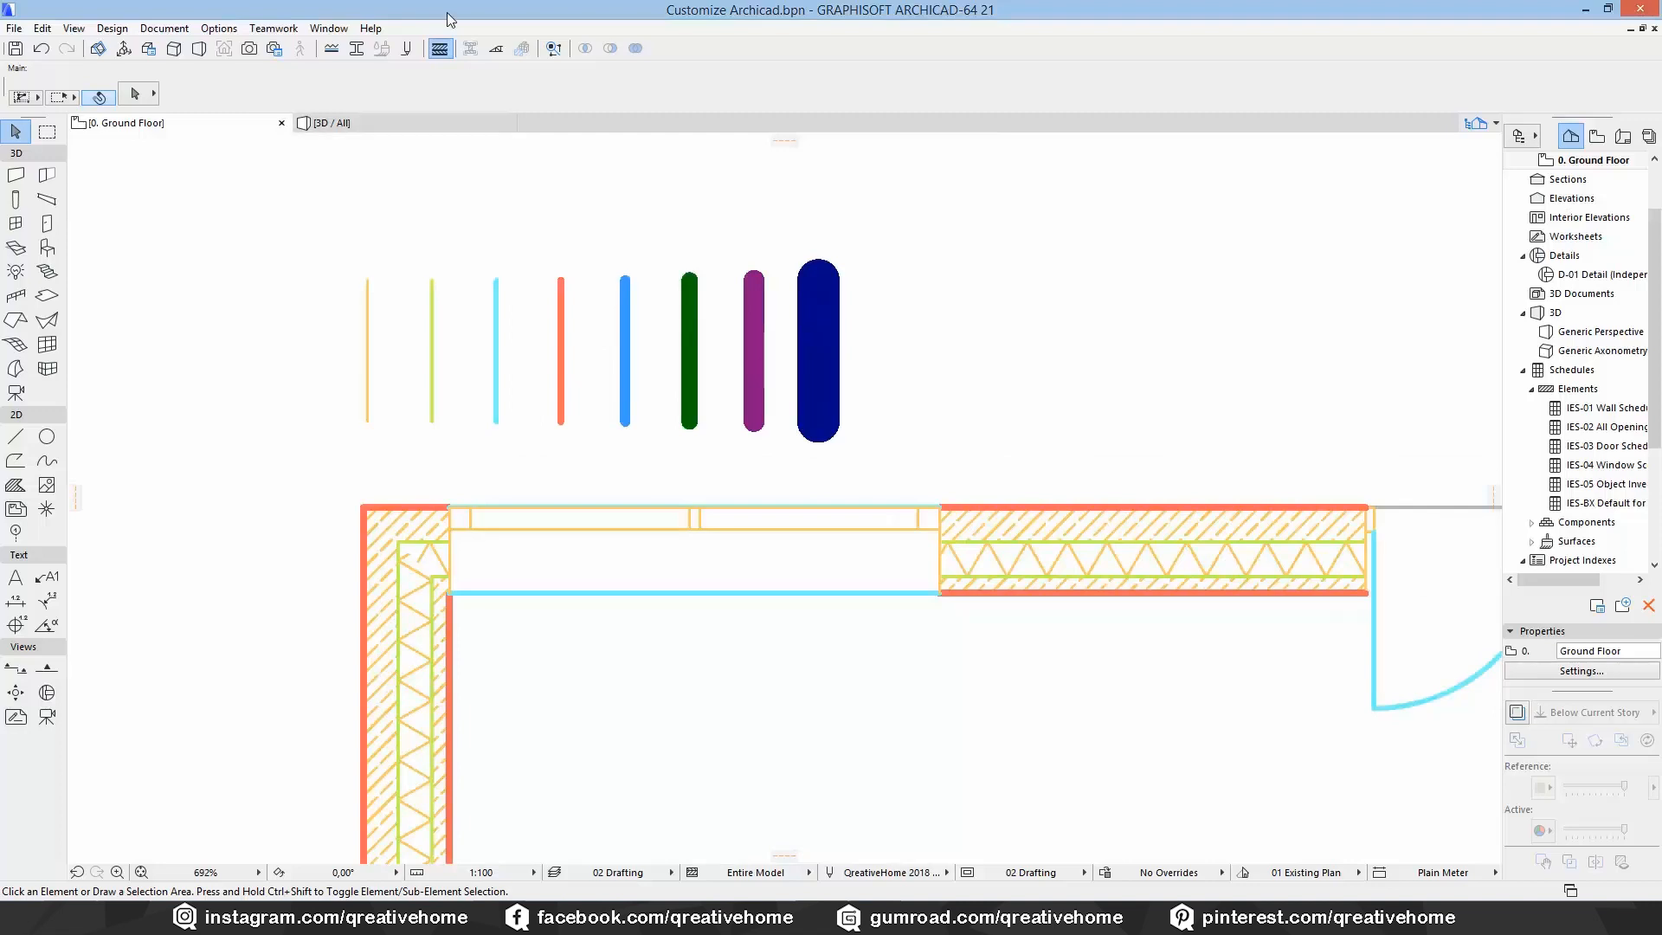
pyautogui.click(439, 49)
pyautogui.moveTo(464, 596); pyautogui.dragTo(368, 428, button='middle')
pyautogui.scroll(4, 355, 415)
pyautogui.scroll(-10, 463, 475)
pyautogui.scroll(1, 554, 528)
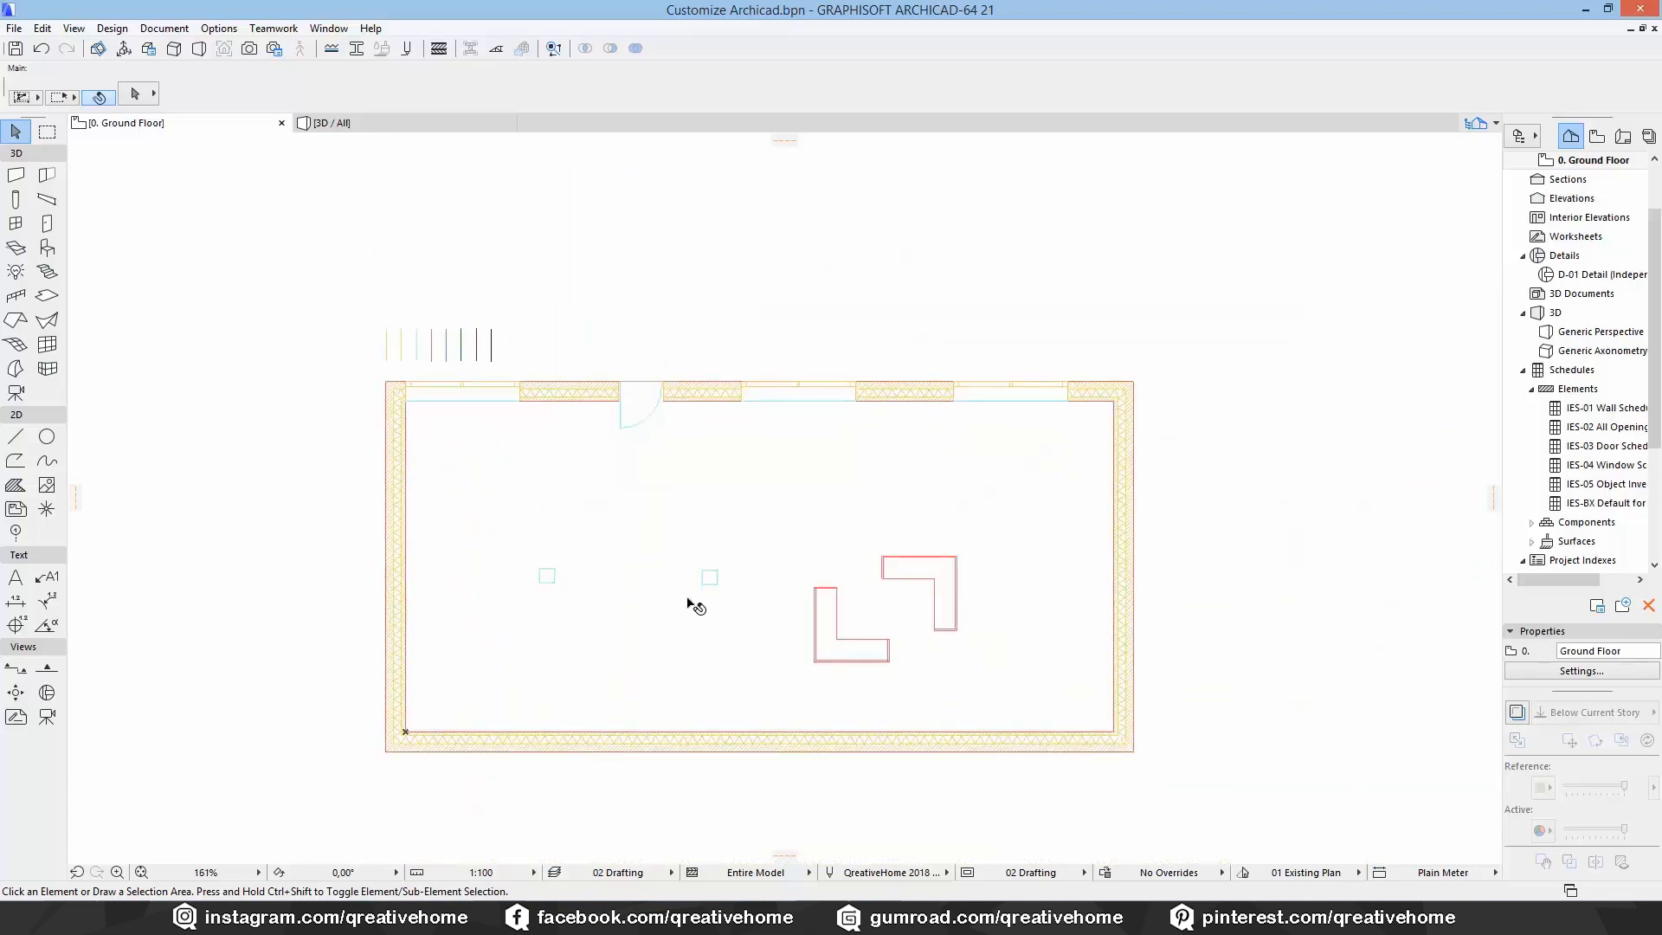
pyautogui.scroll(1, 668, 597)
pyautogui.scroll(-2, 683, 588)
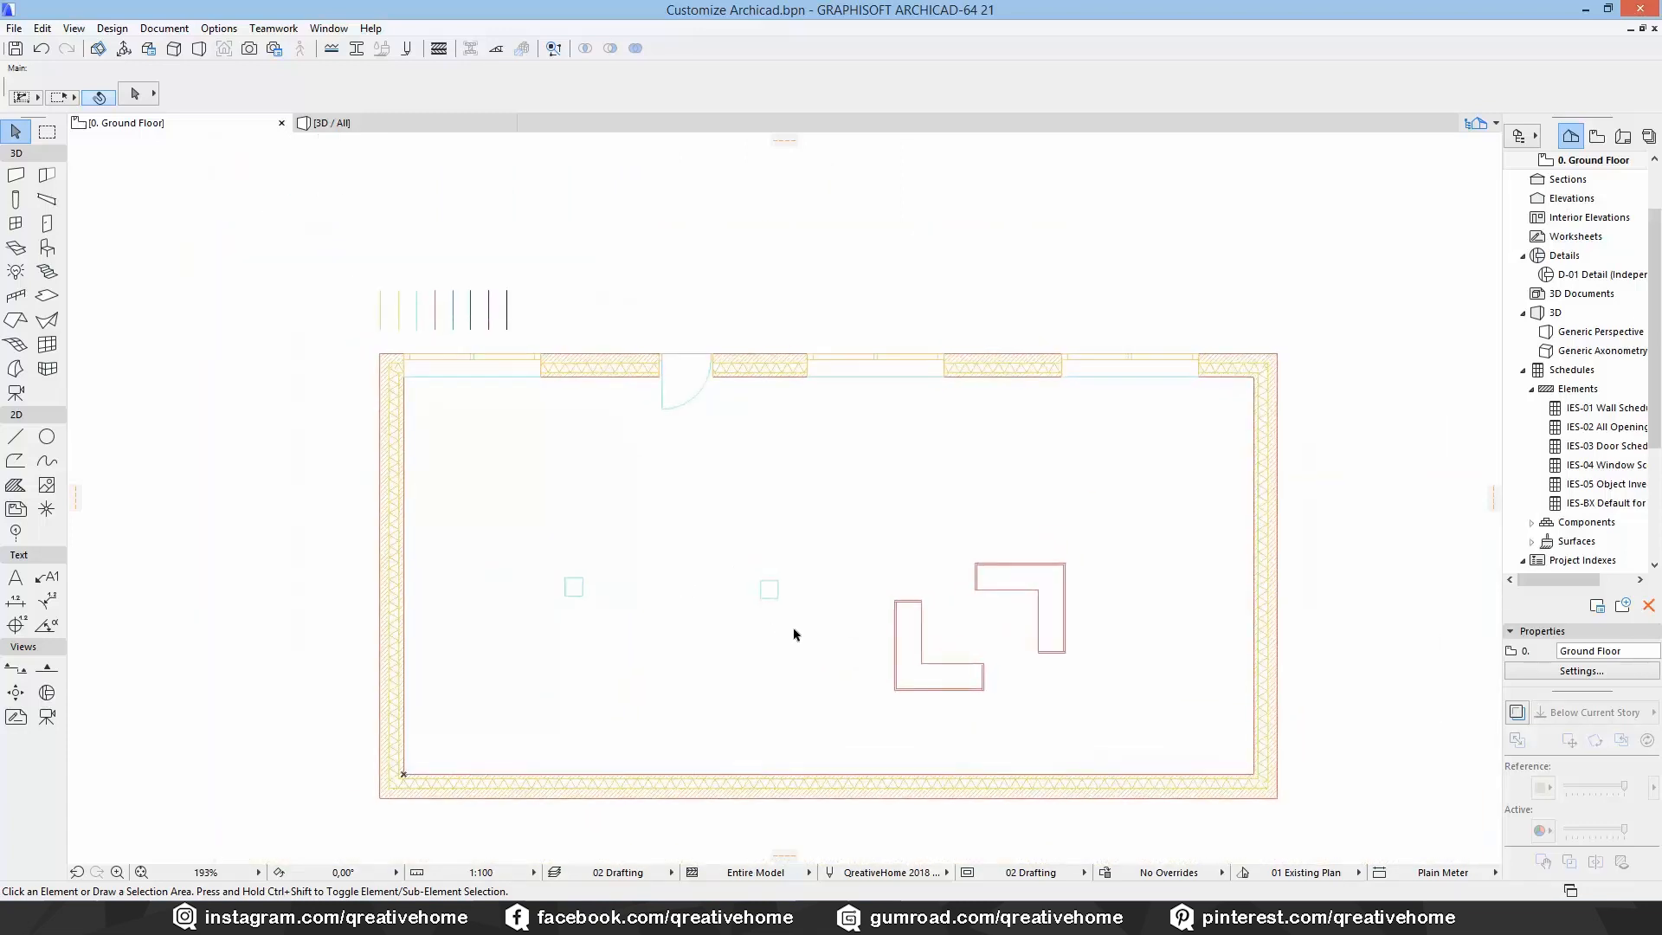
pyautogui.scroll(1, 804, 636)
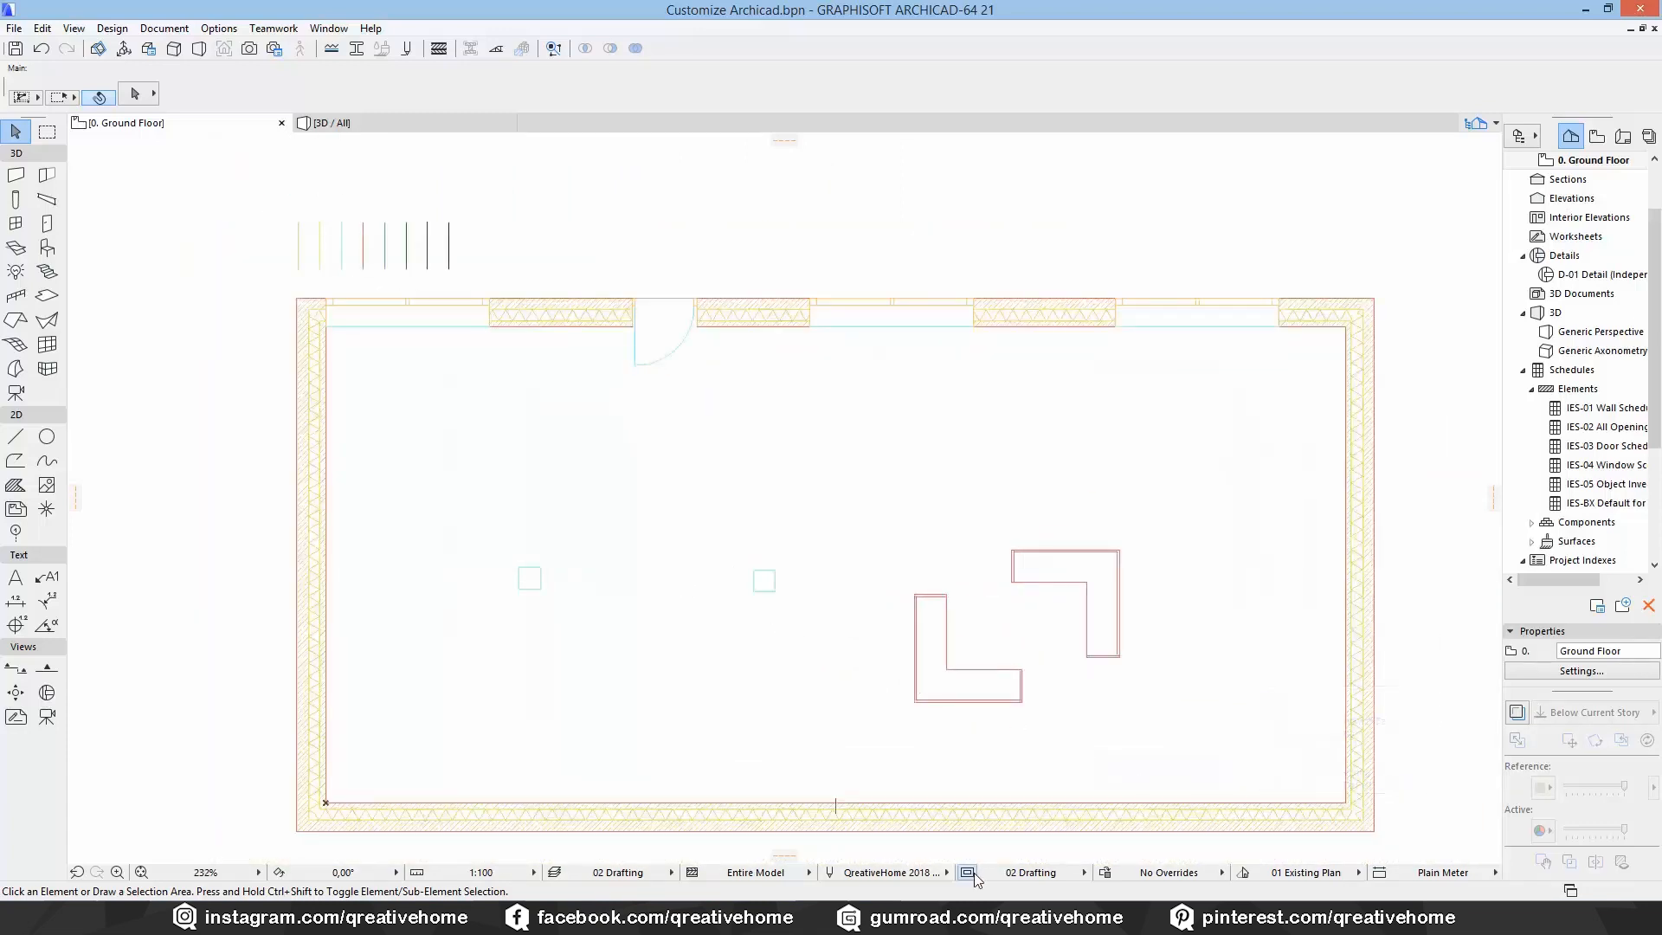
# Switch the plan to the QreativeHome 2018 pen set and back to QreativeHome 2018 NO Lineweight to compare them.
pyautogui.click(938, 870)
pyautogui.click(1021, 836)
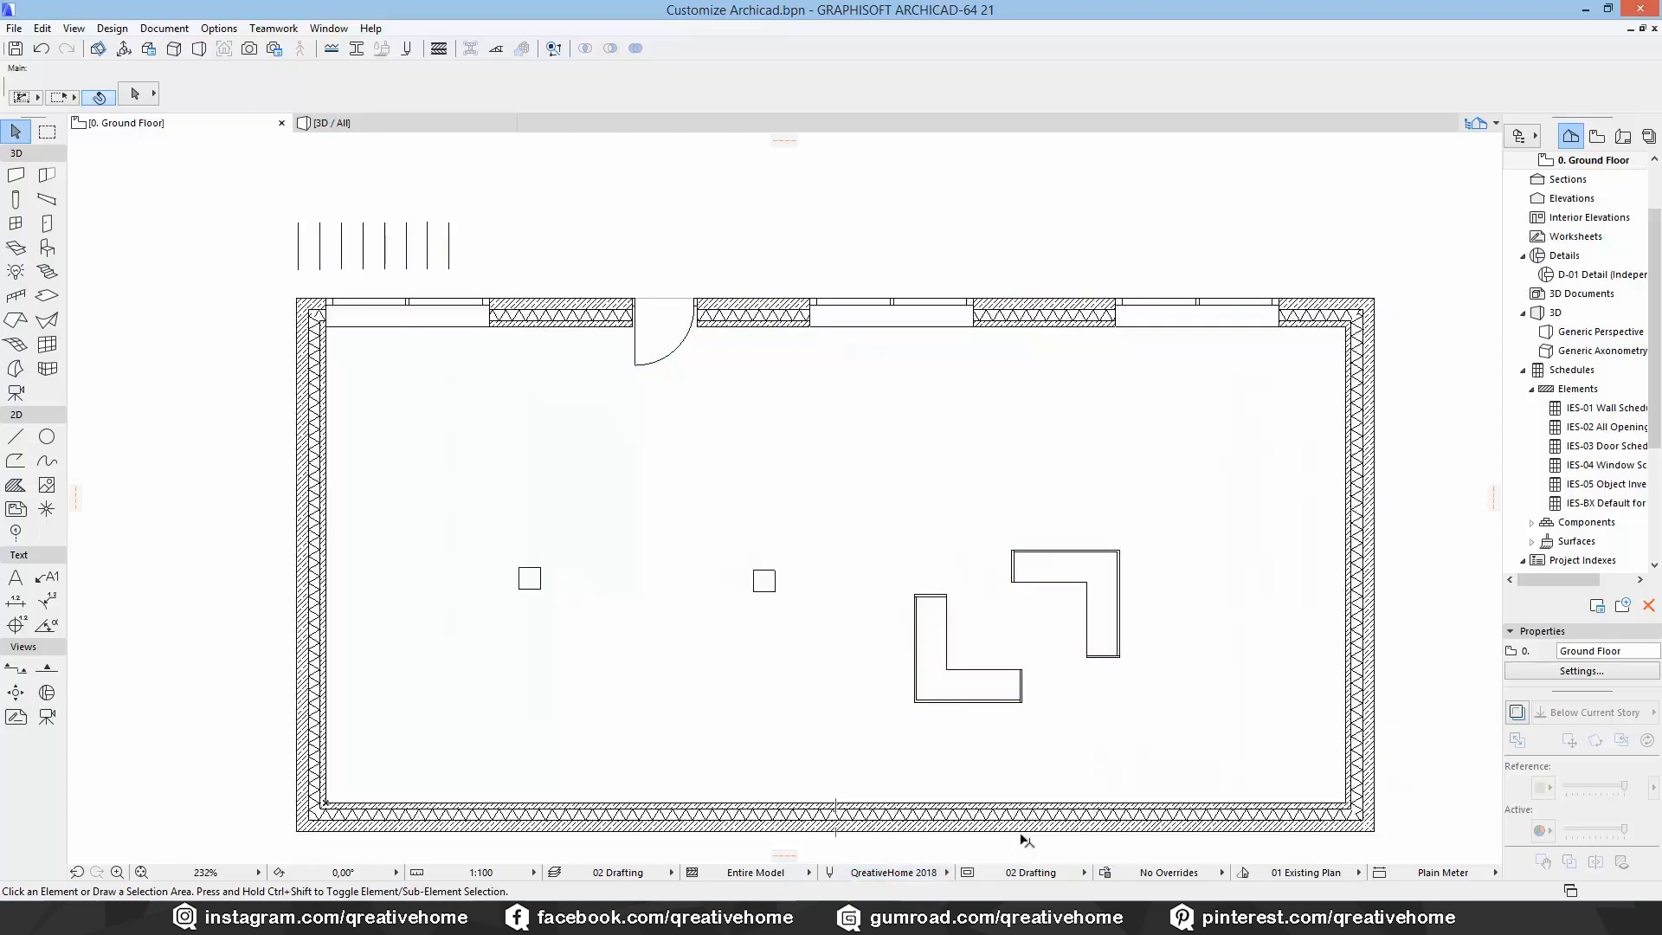
pyautogui.click(918, 876)
pyautogui.click(983, 853)
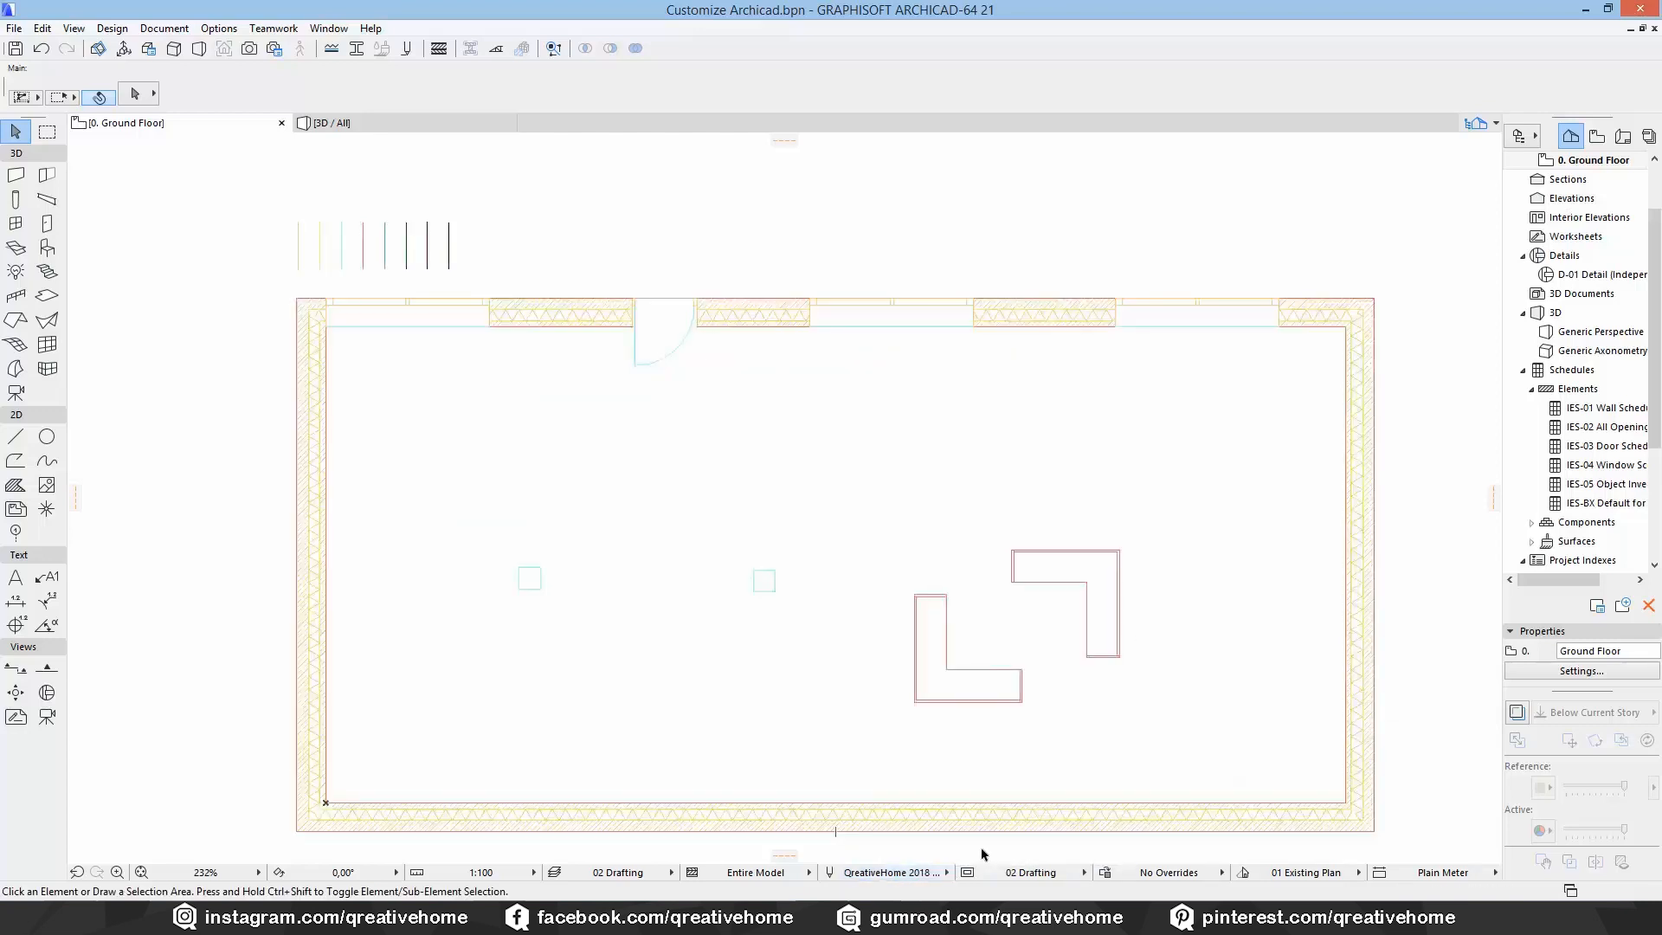
pyautogui.click(616, 423)
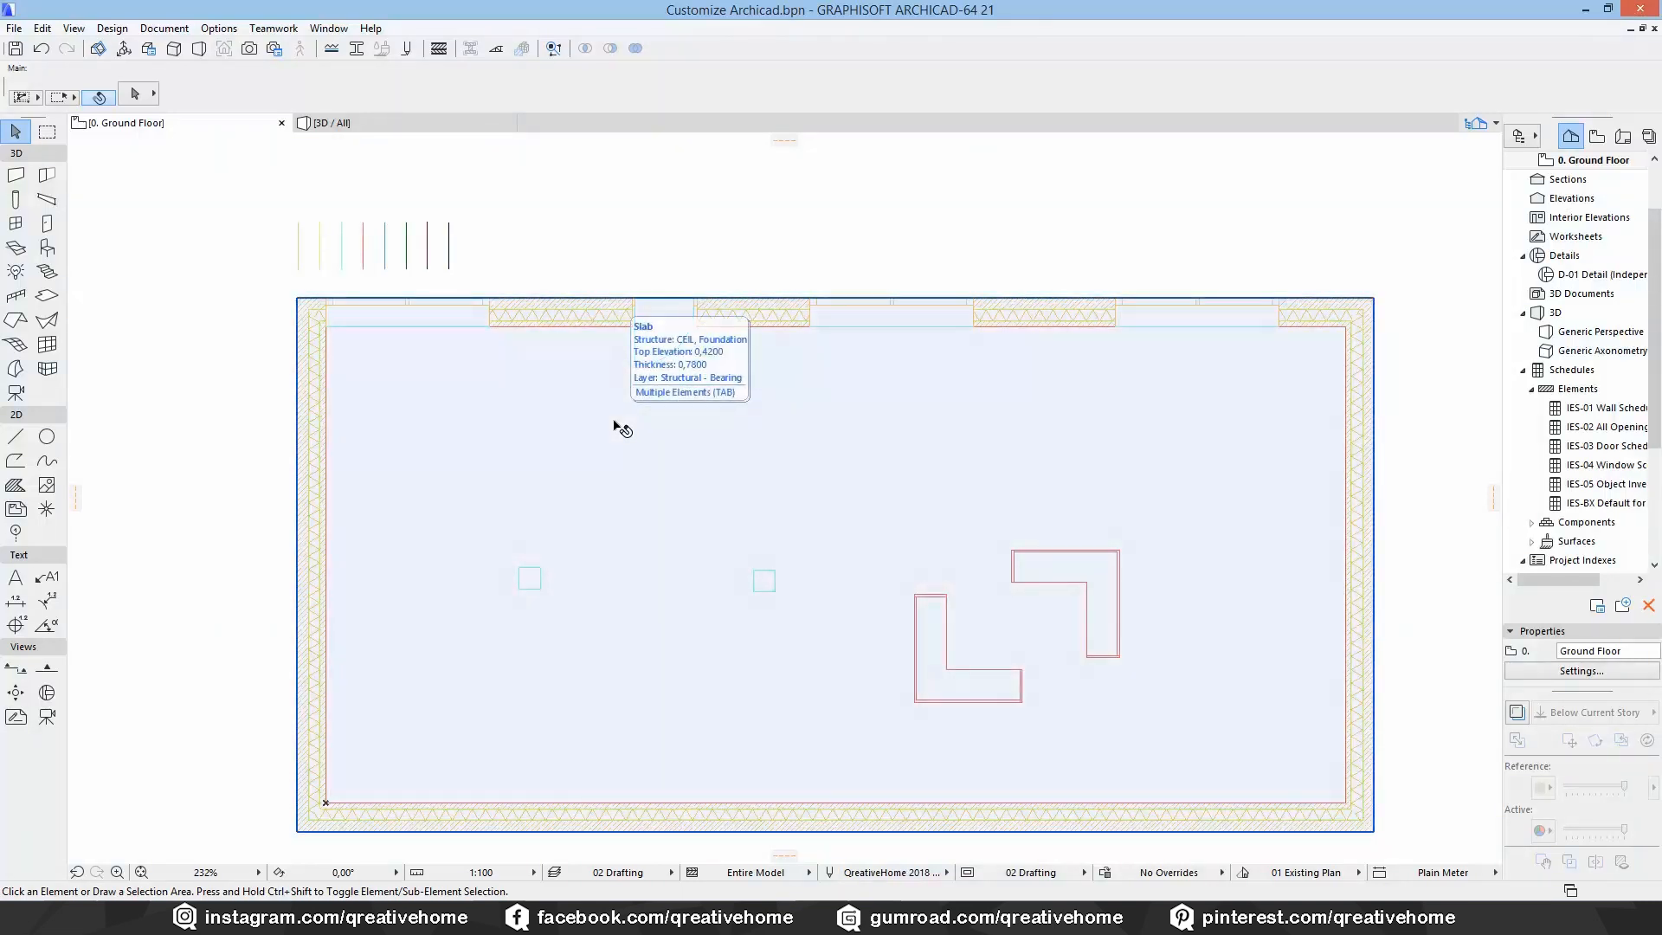
pyautogui.click(627, 251)
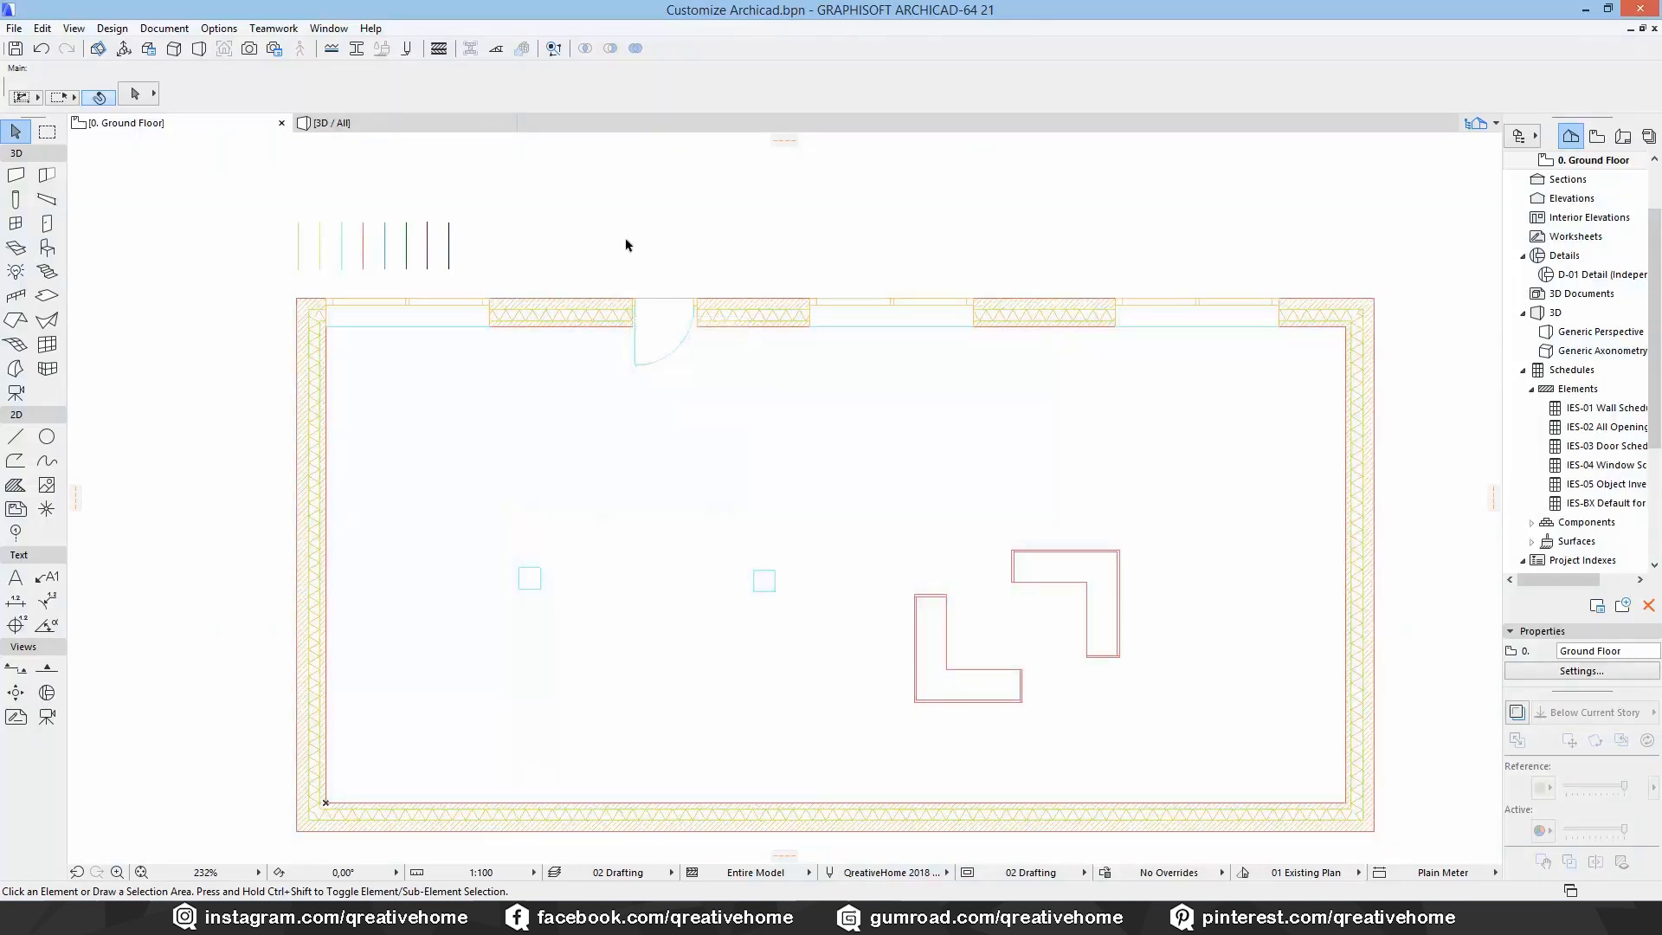